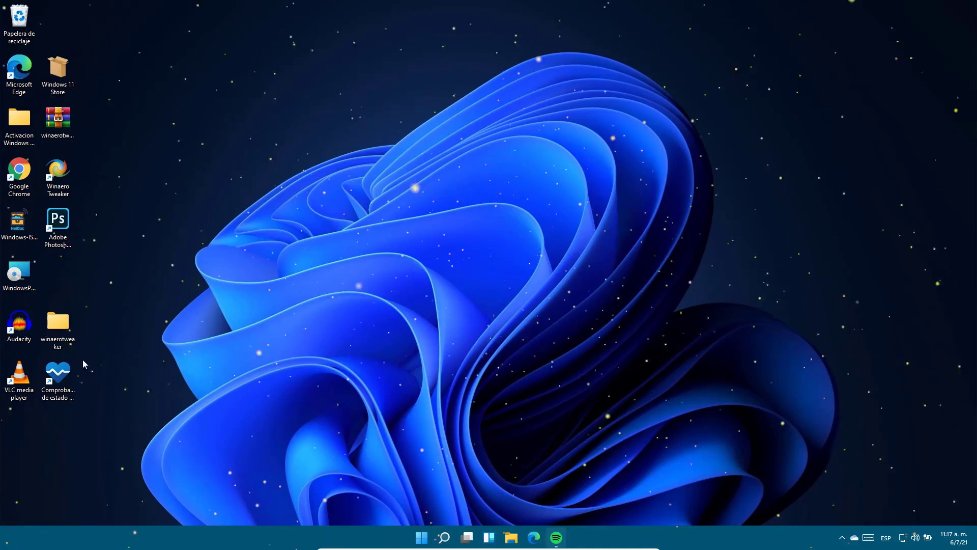
Step: Move the winaerotweaker folder and PC health check icons up below Photoshop, and look at the setup file inside the folder
drag(129, 424, 58, 280)
click(240, 302)
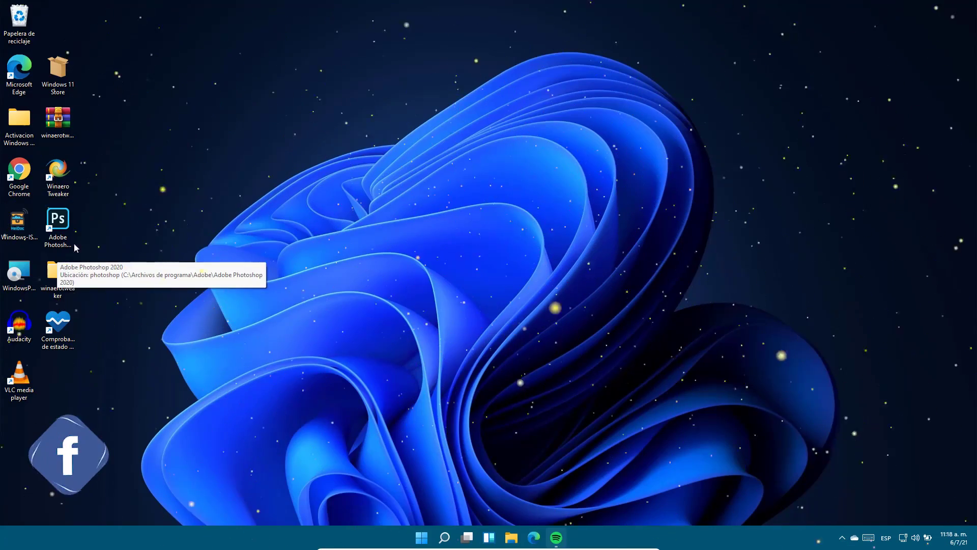
double_click(57, 270)
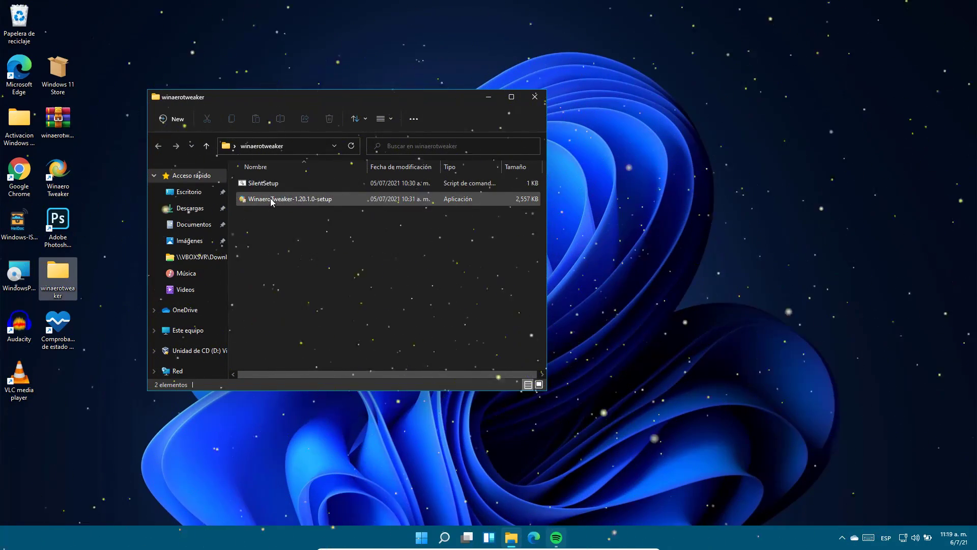
click(533, 97)
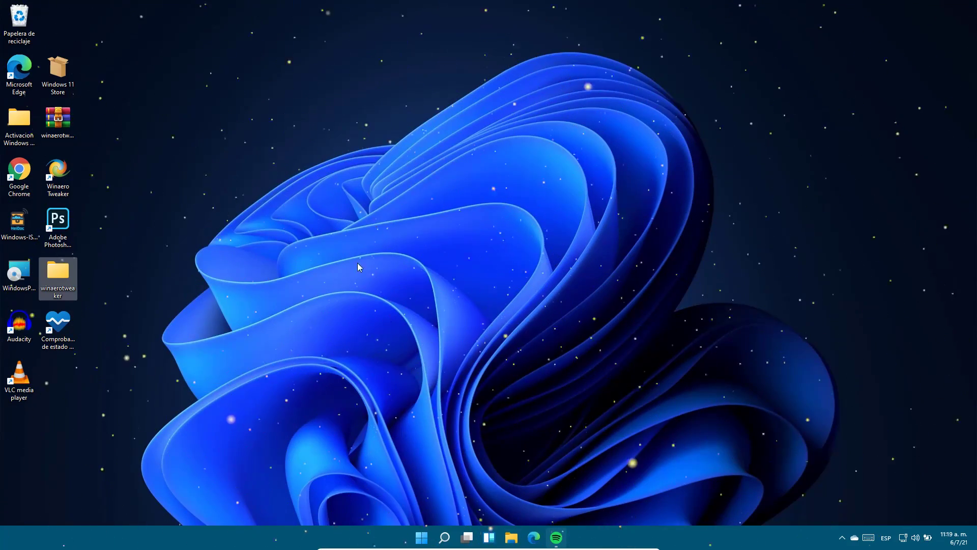
Step: Launch Winaero Tweaker from the desktop, allow it to make changes, and maximize its window
click(60, 178)
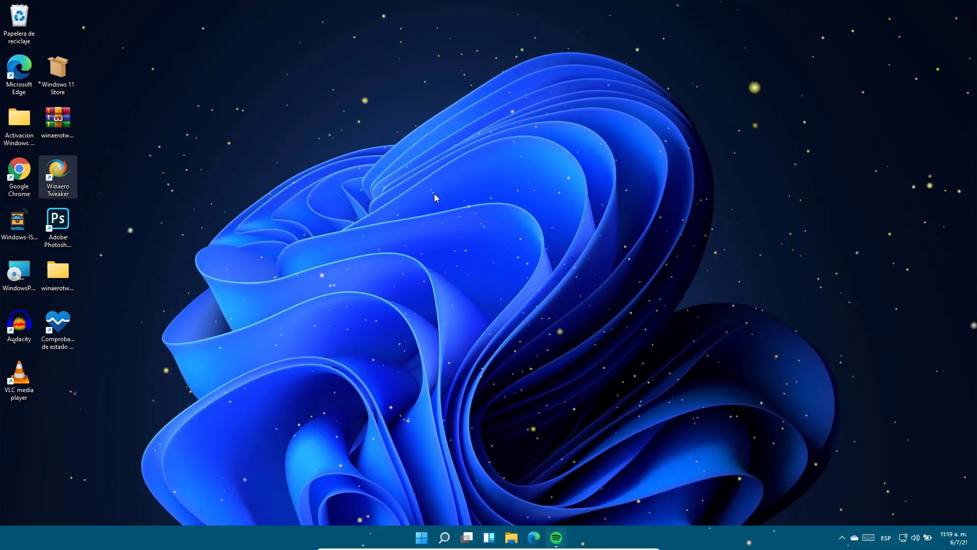
double_click(60, 178)
click(438, 353)
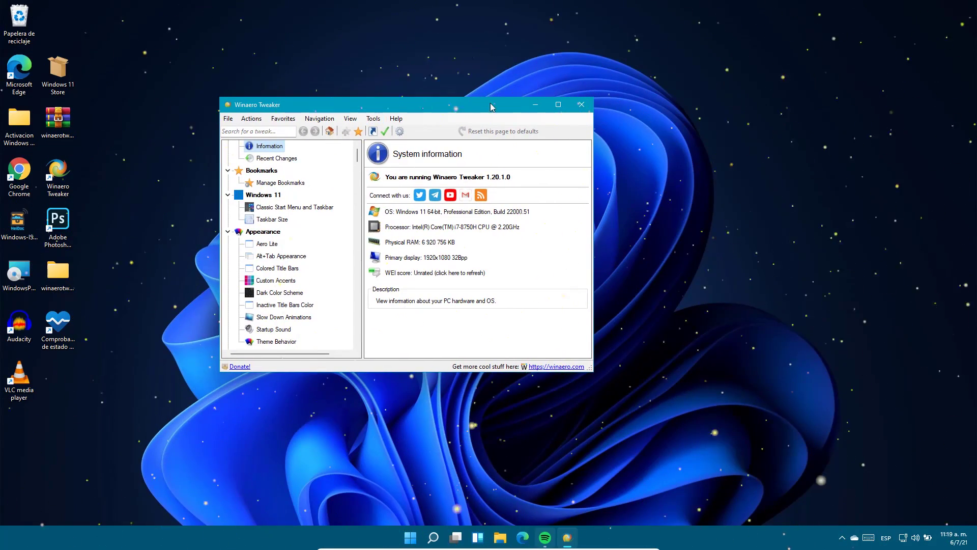
click(564, 105)
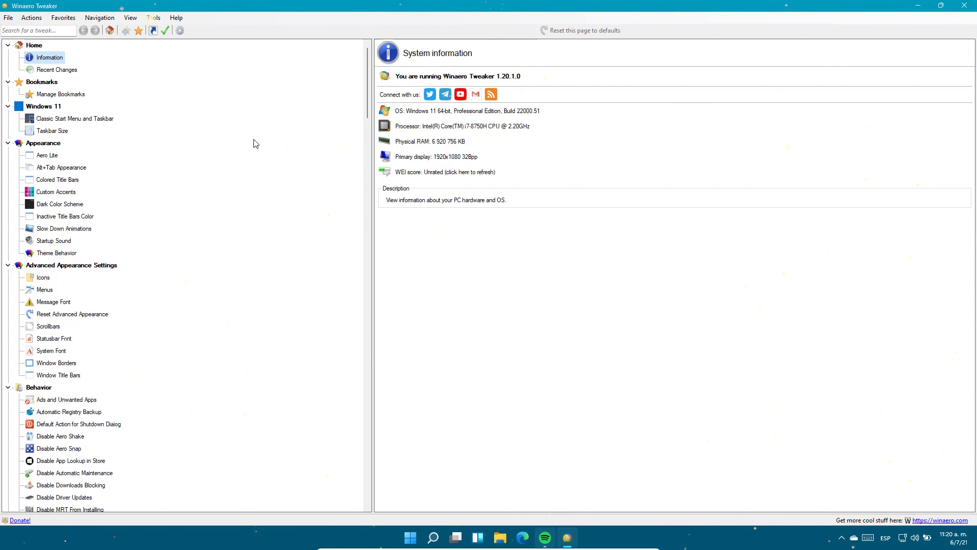
Step: Review the applied tweaks under Recent Changes and look at the Manage Bookmarks page
click(56, 70)
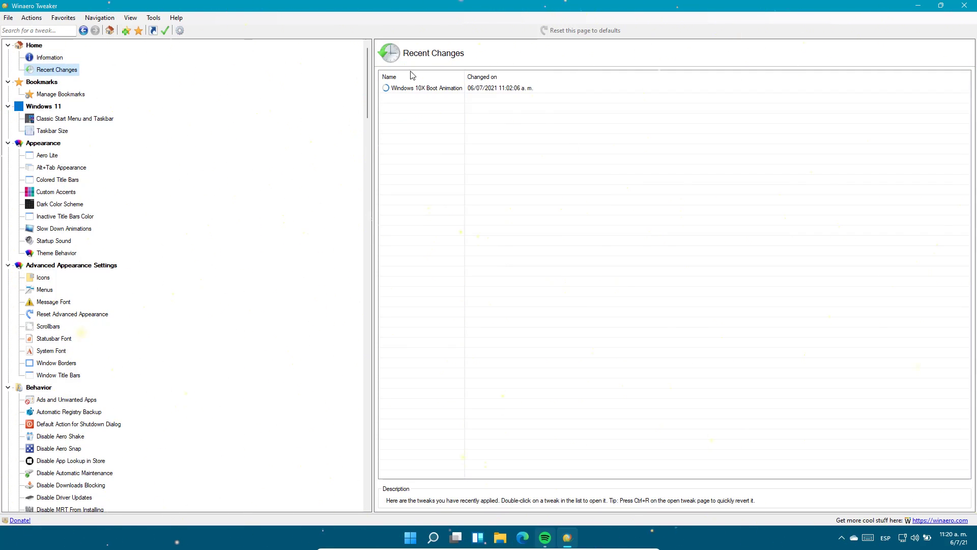
click(430, 90)
key(Delete)
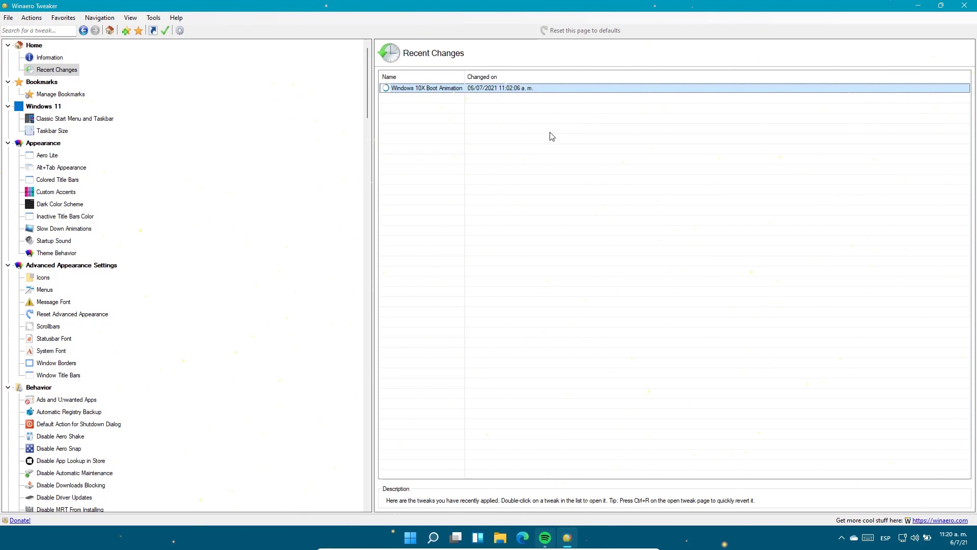
click(59, 94)
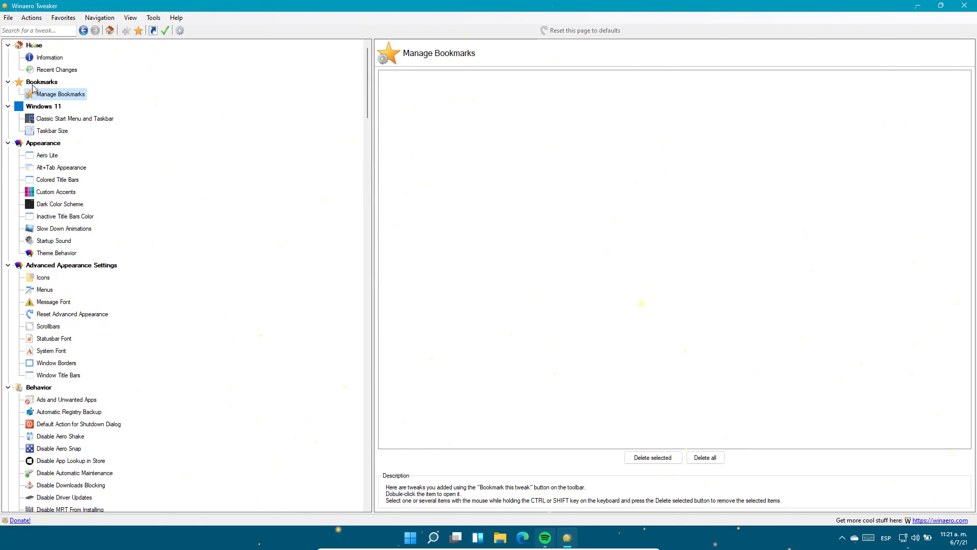
Step: Enable the classic taskbar and Start menu for Windows 11 and sign out to apply the change
click(44, 106)
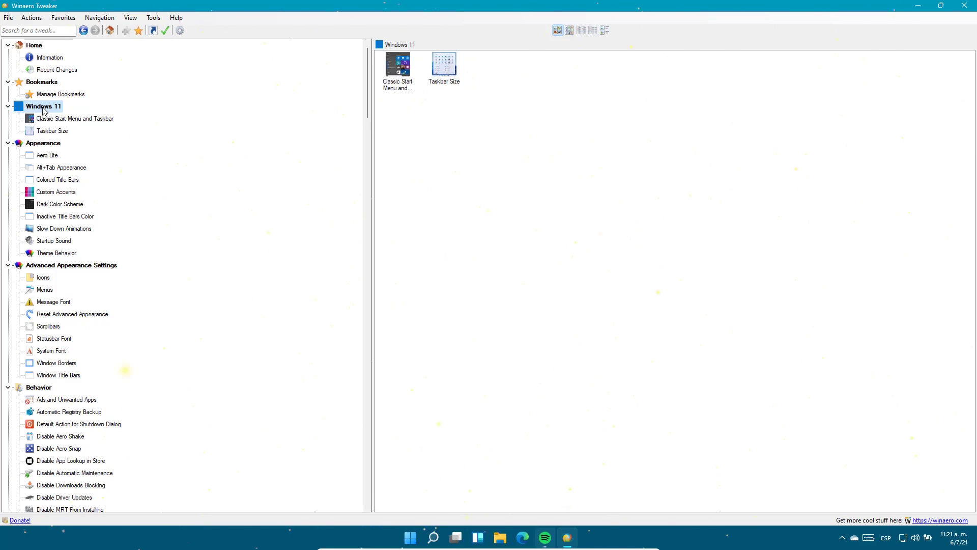
click(397, 65)
click(66, 119)
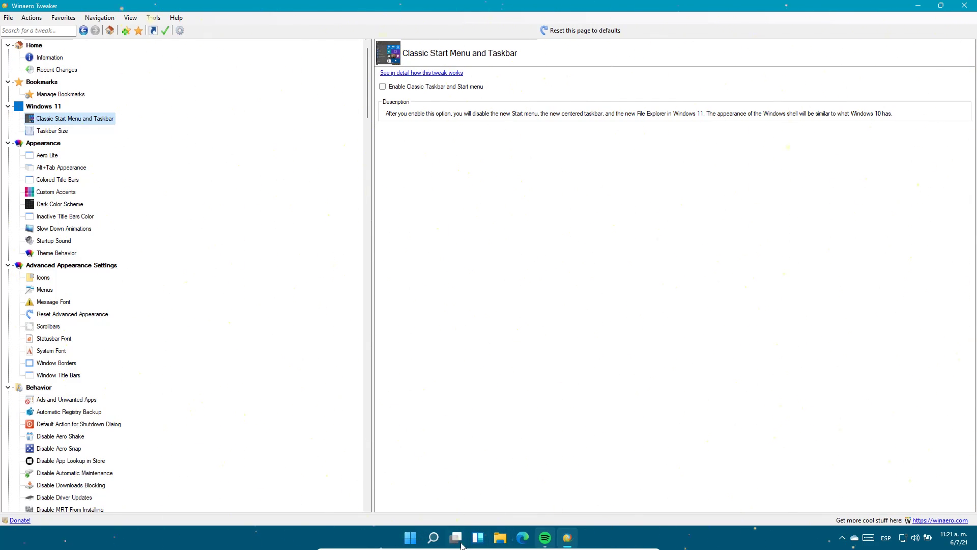
mouse_move(28, 543)
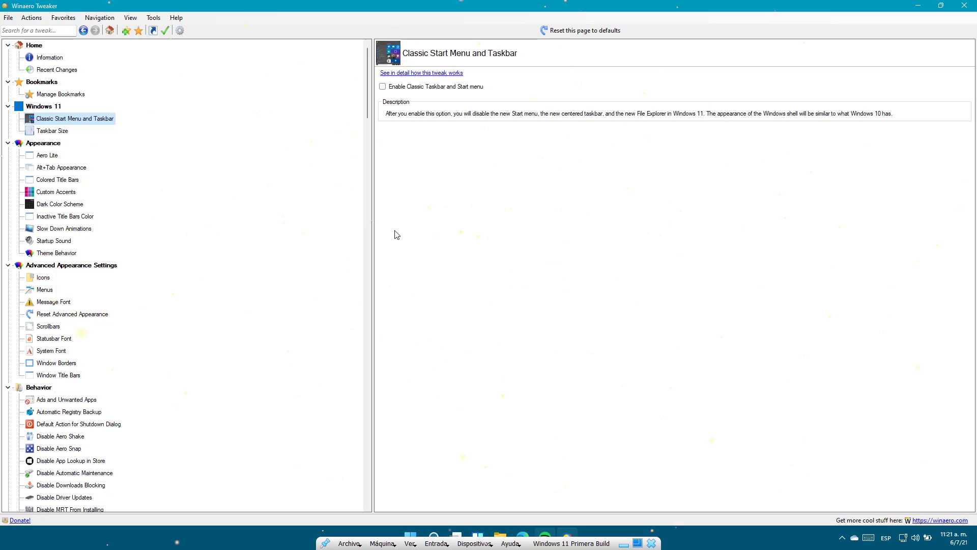
click(383, 87)
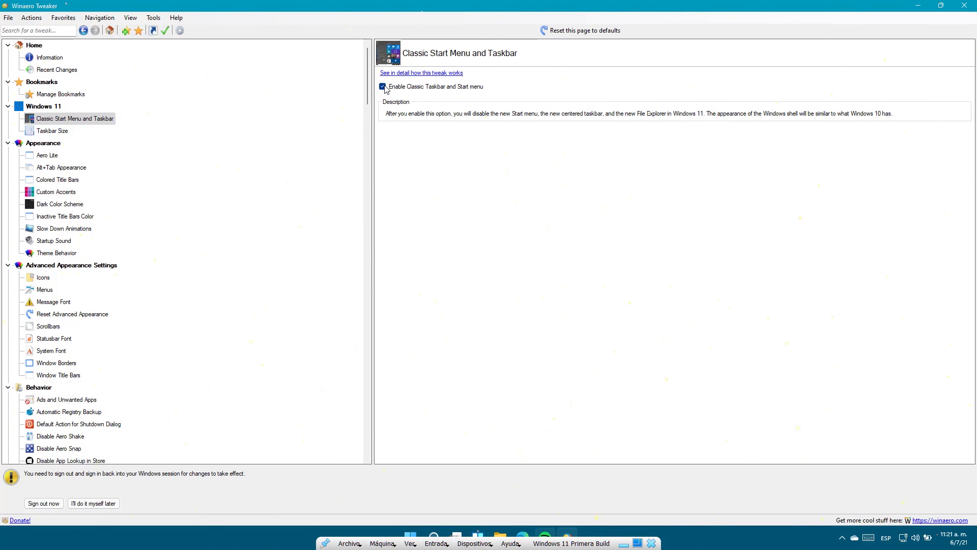
click(44, 503)
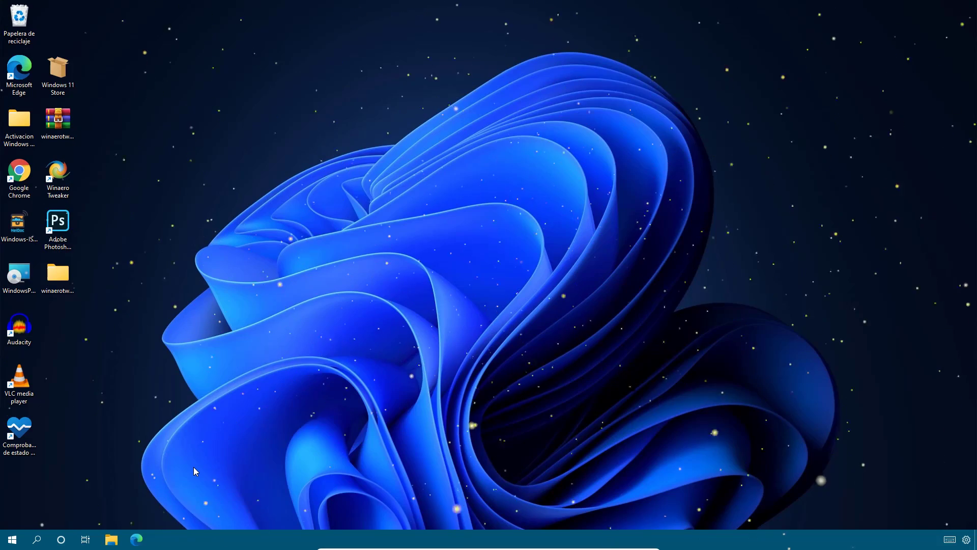
Step: Open the classic Start menu to examine its layout, and close it
key(super)
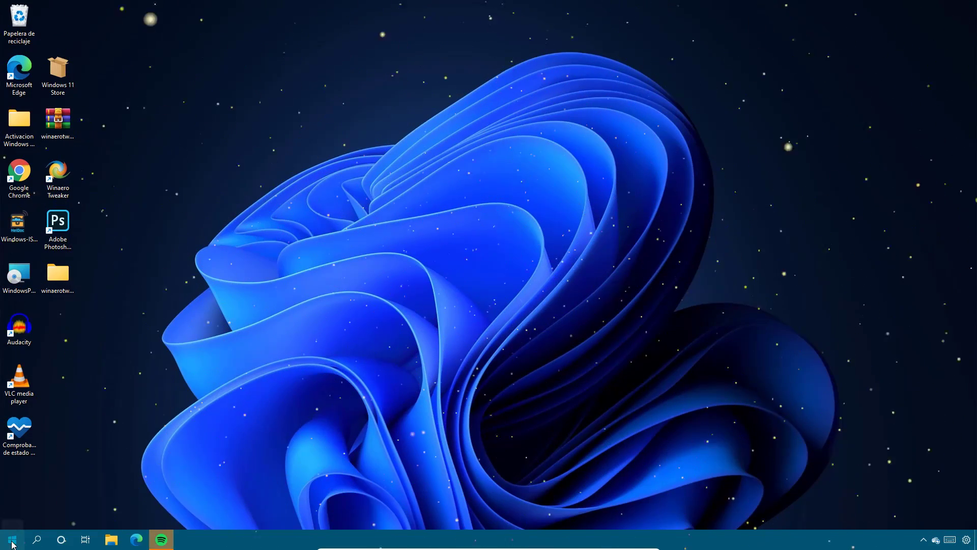
click(12, 541)
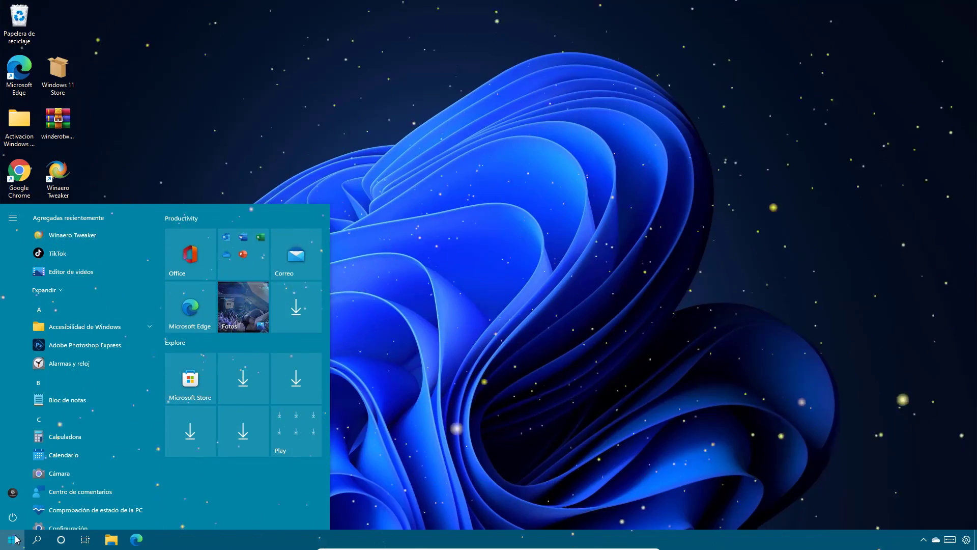
click(224, 137)
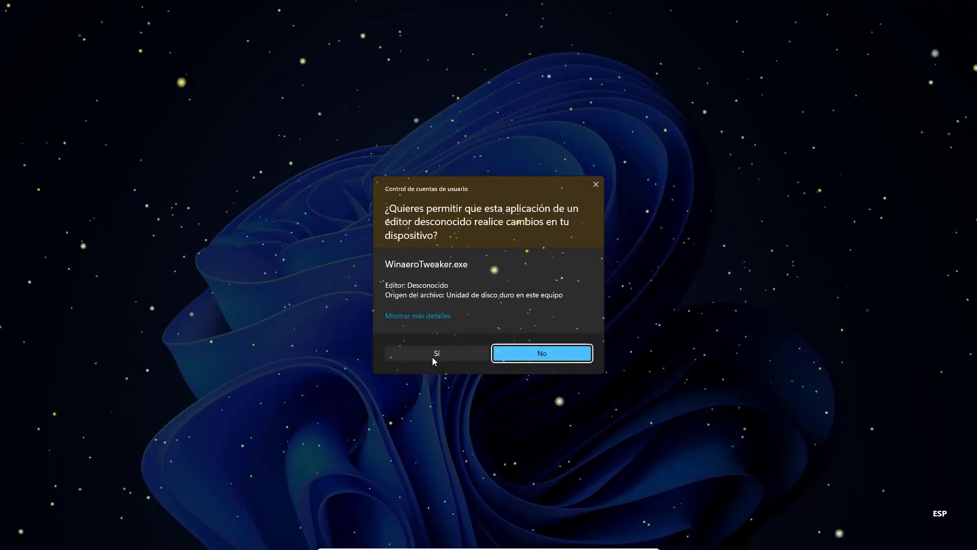
Step: Allow Winaero Tweaker to run, disable the classic taskbar and Start menu, and sign out to apply the change
click(430, 357)
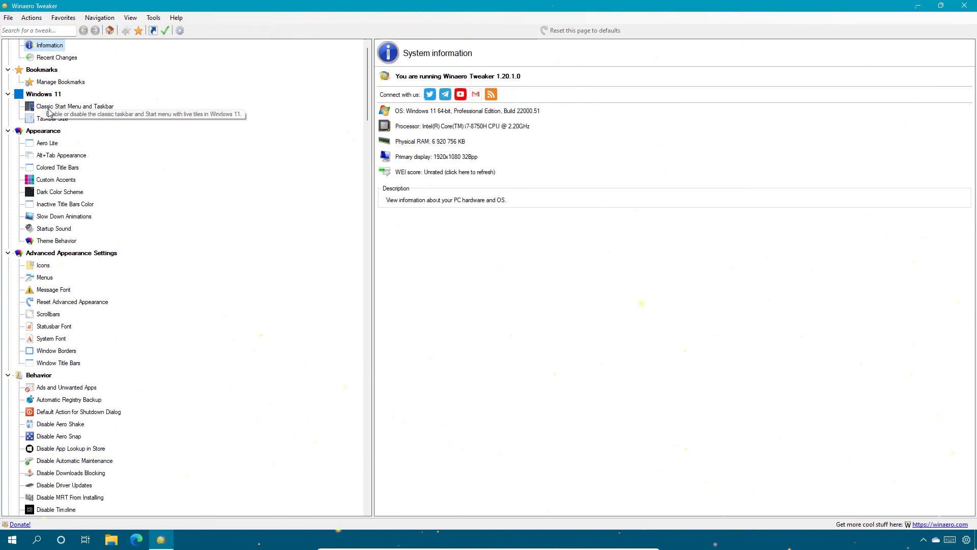
click(49, 108)
click(54, 60)
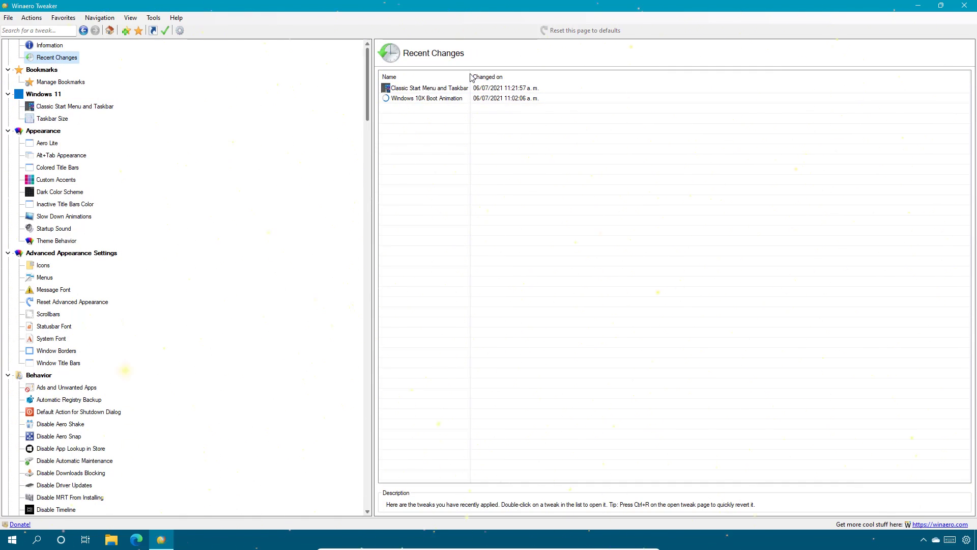
click(45, 120)
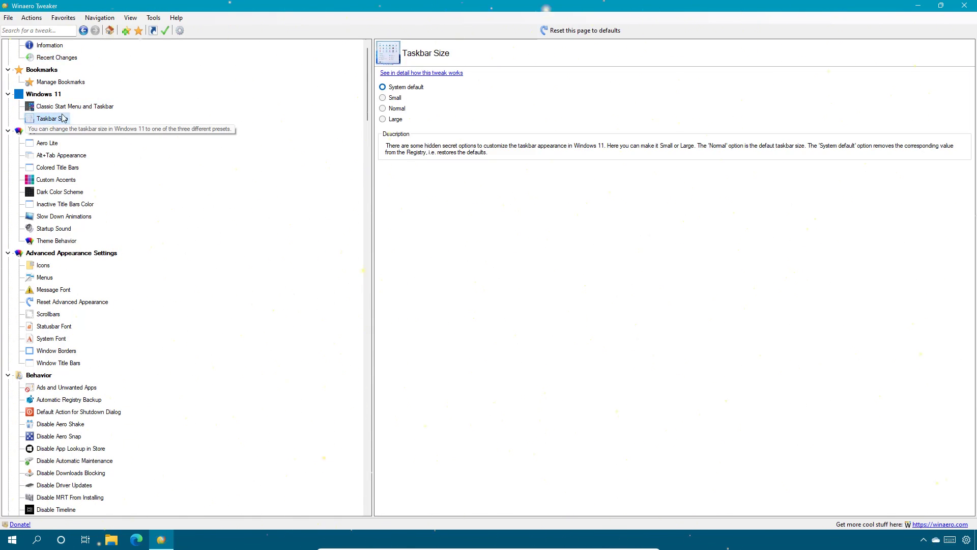
click(71, 106)
click(387, 89)
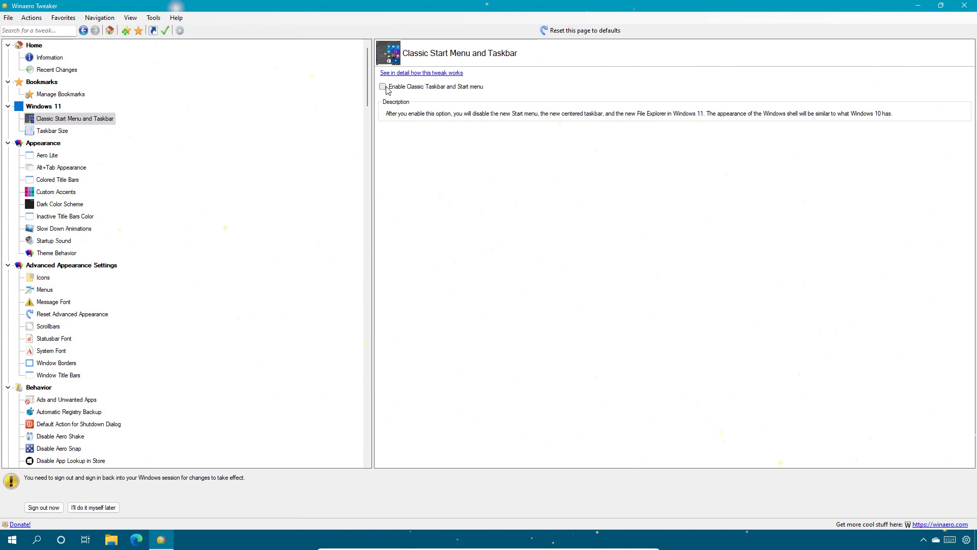
click(52, 509)
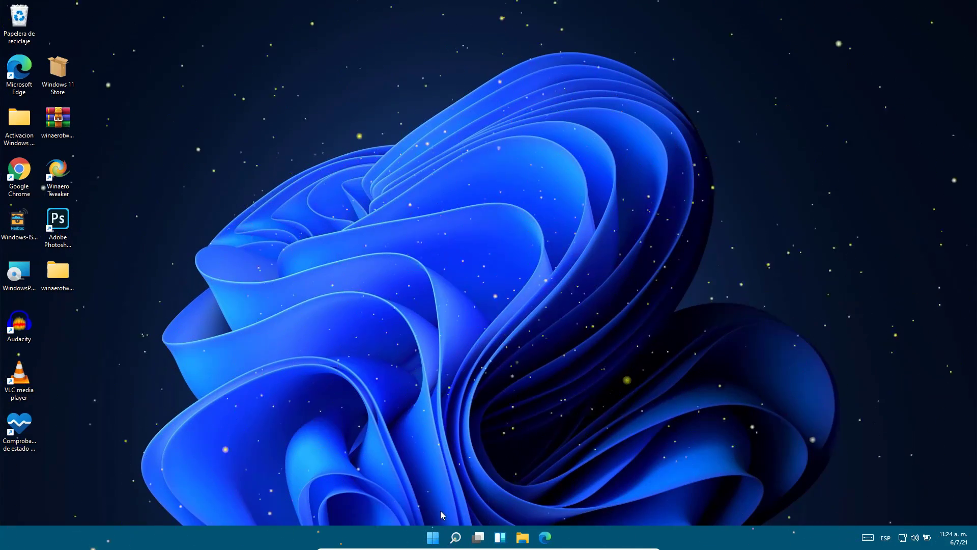
Step: Check the Windows 11 Start menu and search, and relaunch Winaero Tweaker with permission to make changes
click(431, 538)
click(456, 537)
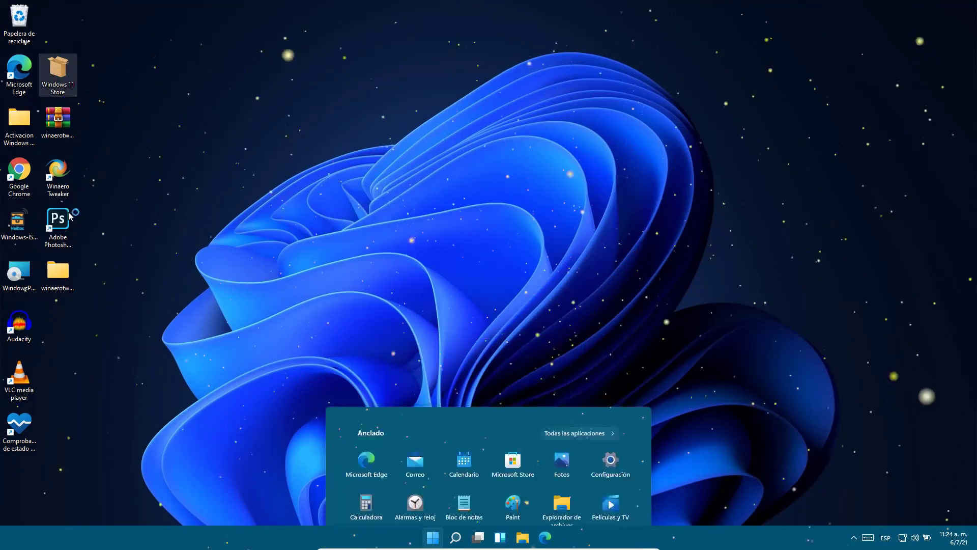
double_click(57, 175)
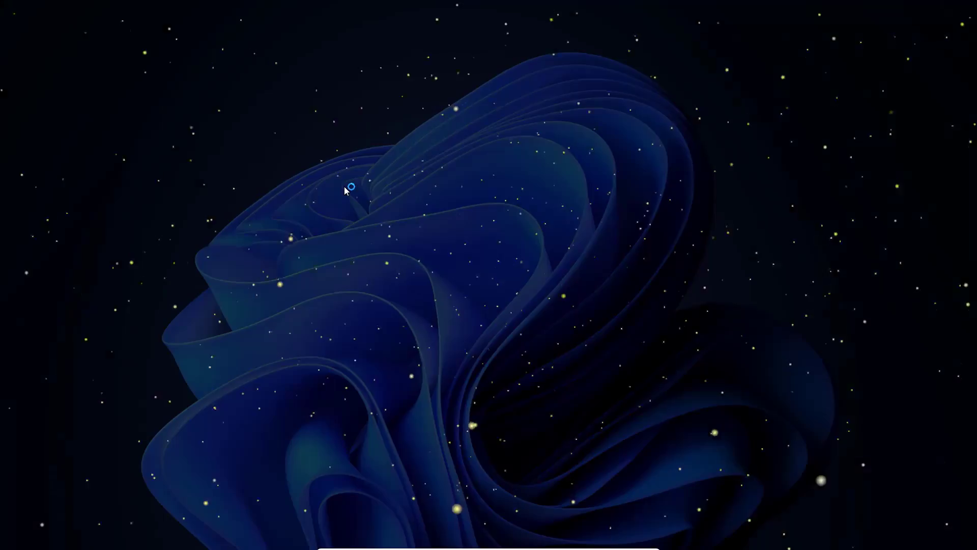
click(437, 352)
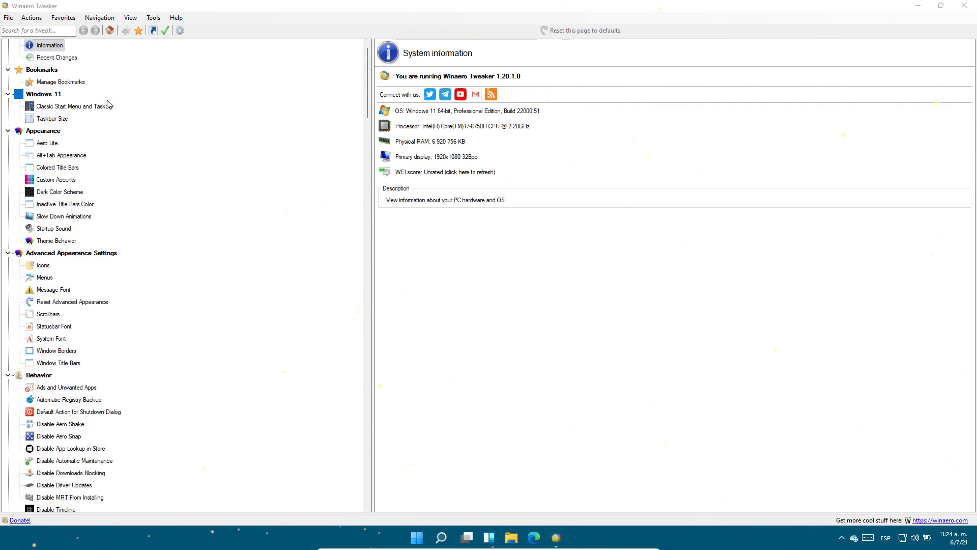
Step: Set the Windows 11 taskbar size to Small and restart Explorer to apply it
click(52, 118)
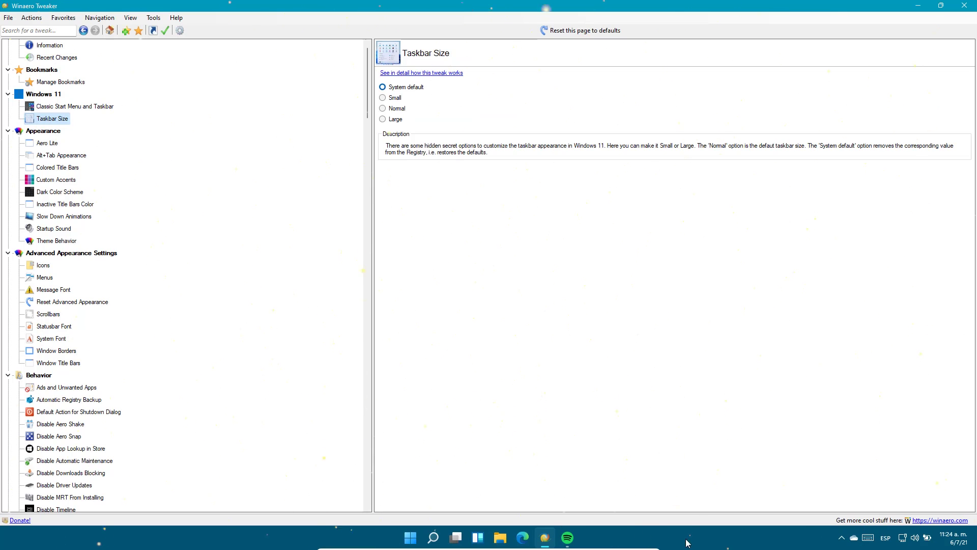
click(382, 98)
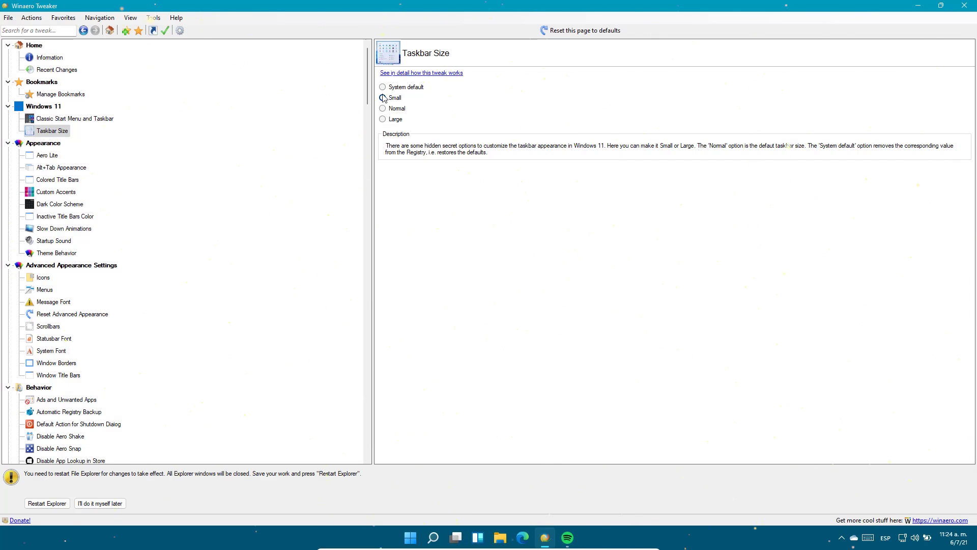
click(43, 503)
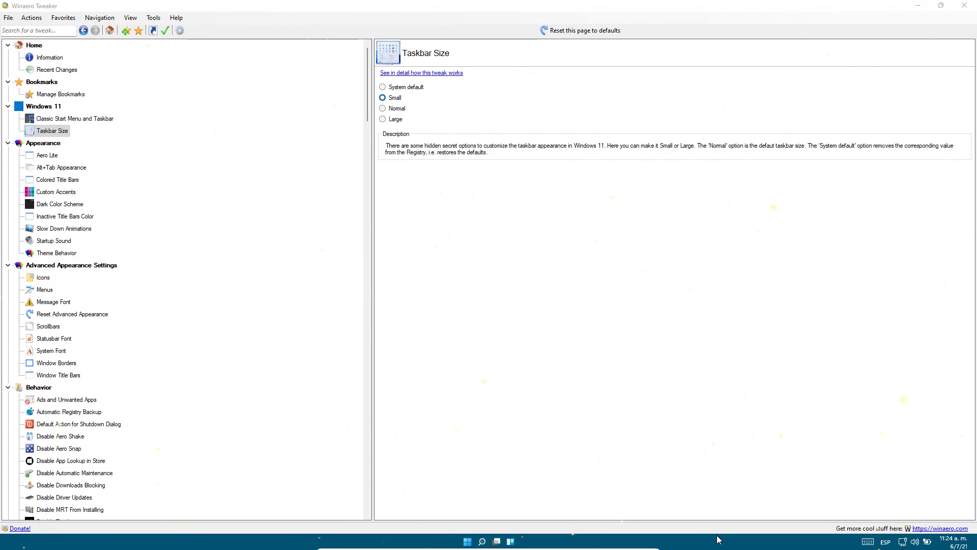
Step: Set the taskbar size to Normal and restart Explorer to apply it
click(383, 109)
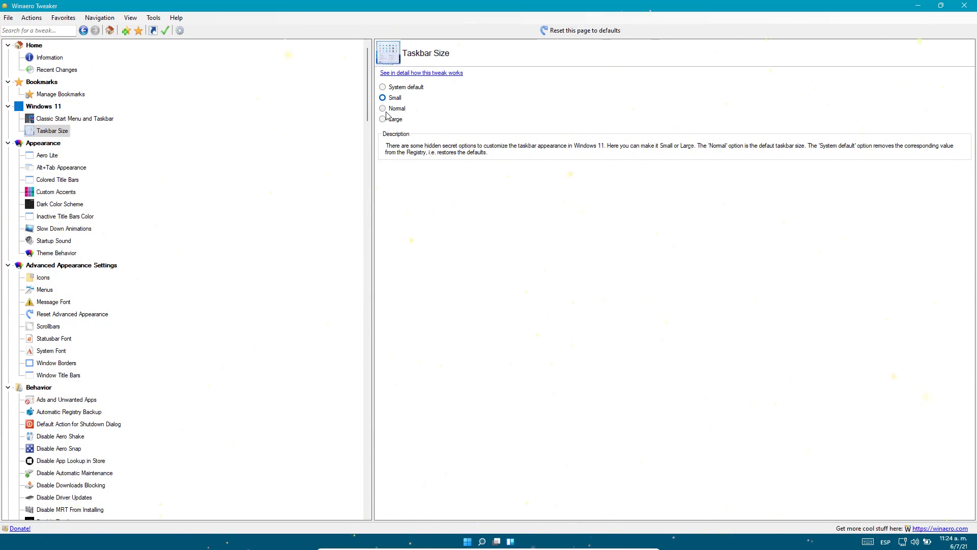
click(37, 513)
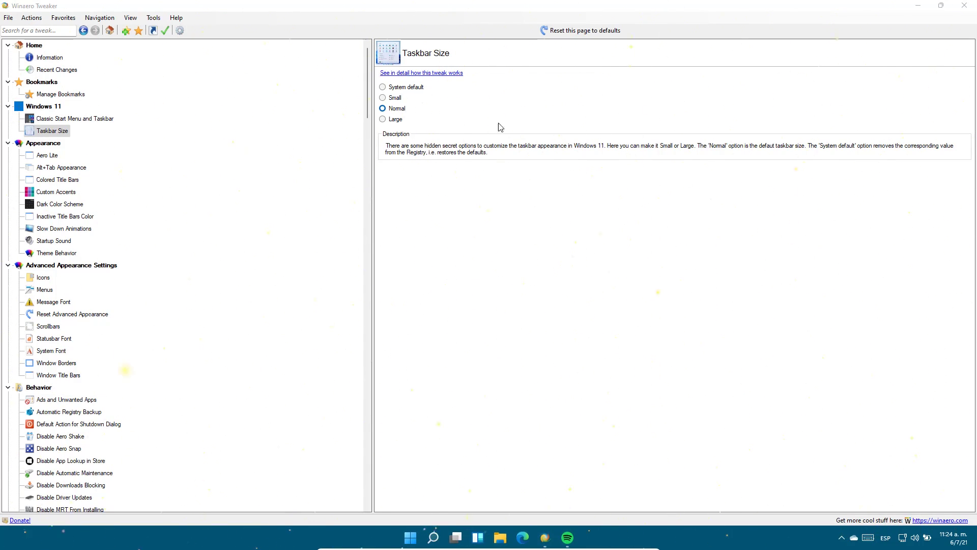
Step: Look through the Aero Lite, Colored Title Bars and Theme Behavior options in the Appearance category
click(48, 157)
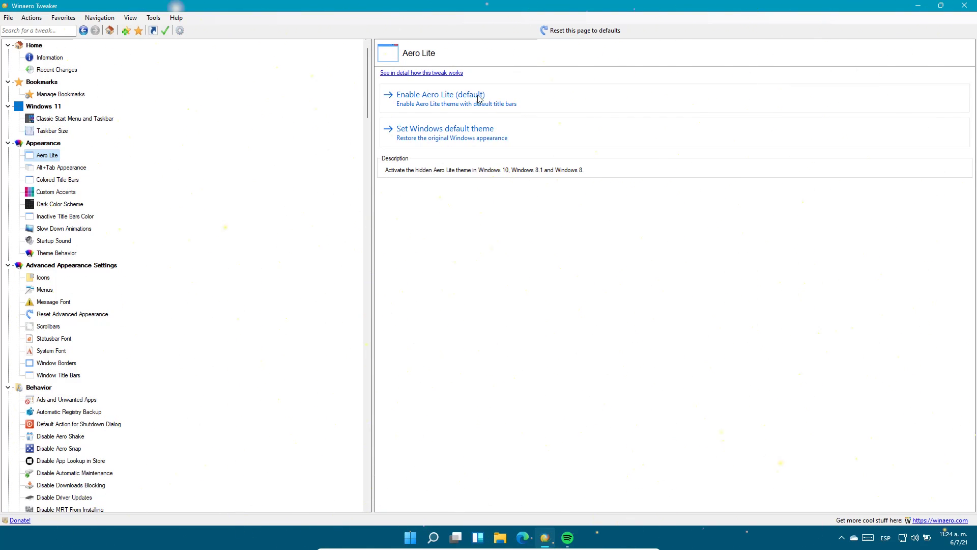
click(57, 179)
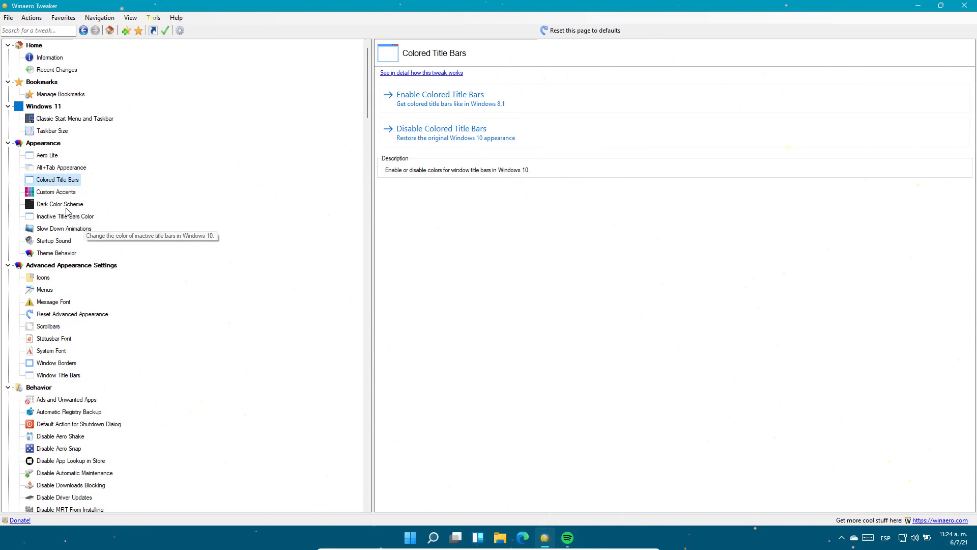
scroll(66, 210, down, 3)
click(53, 144)
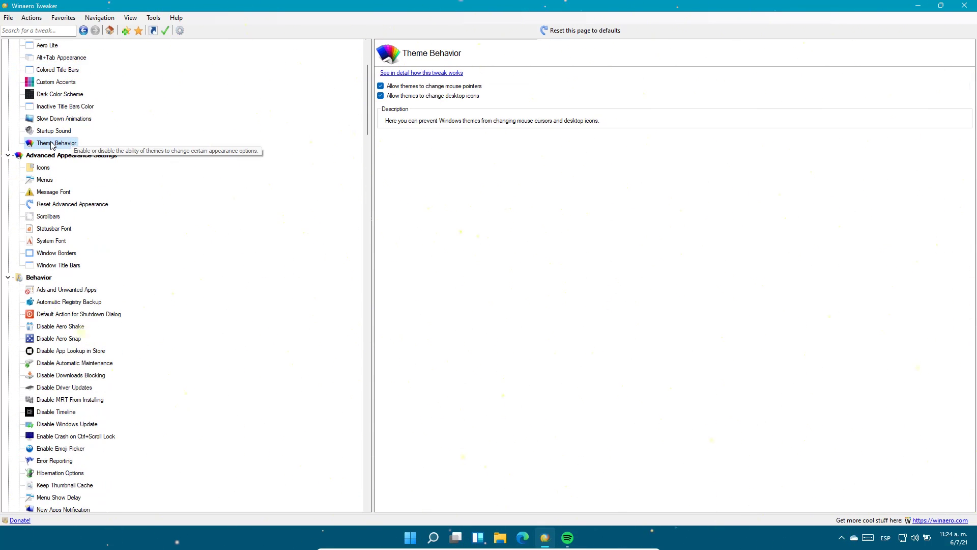
Step: Look over the Icons spacing settings and adjust the menu height to 21 in the Menus settings
click(31, 167)
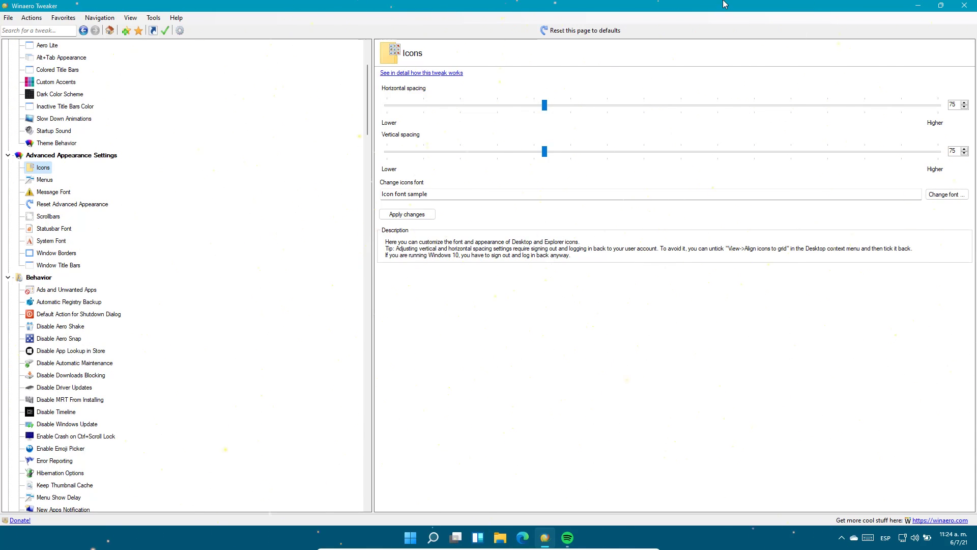
drag(715, 6, 713, 77)
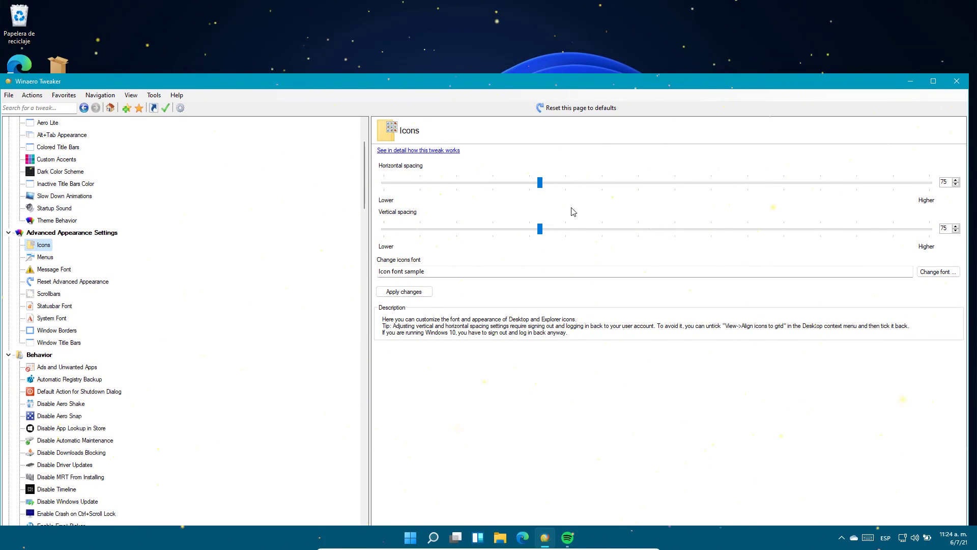
click(50, 258)
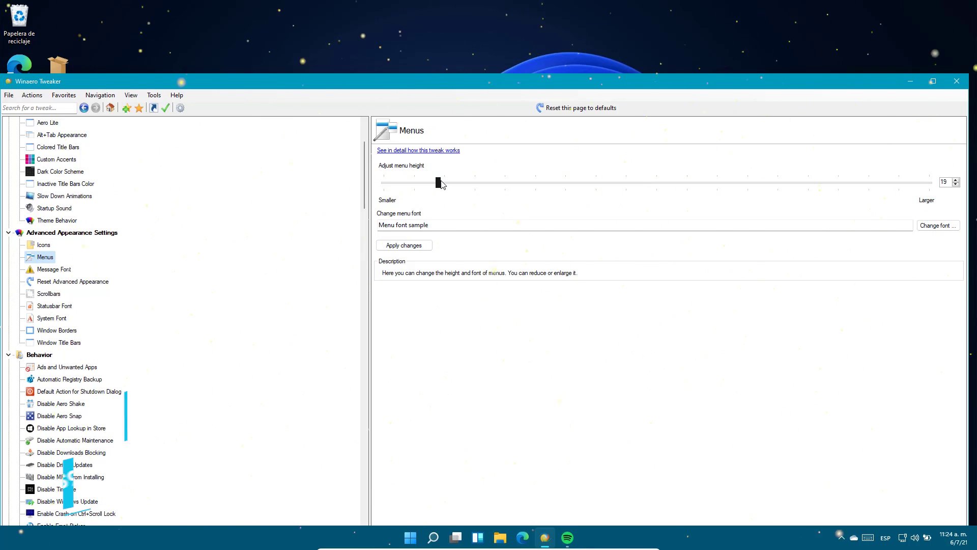
mouse_move(438, 182)
mouse_down()
mouse_move(468, 182)
mouse_move(451, 182)
mouse_up()
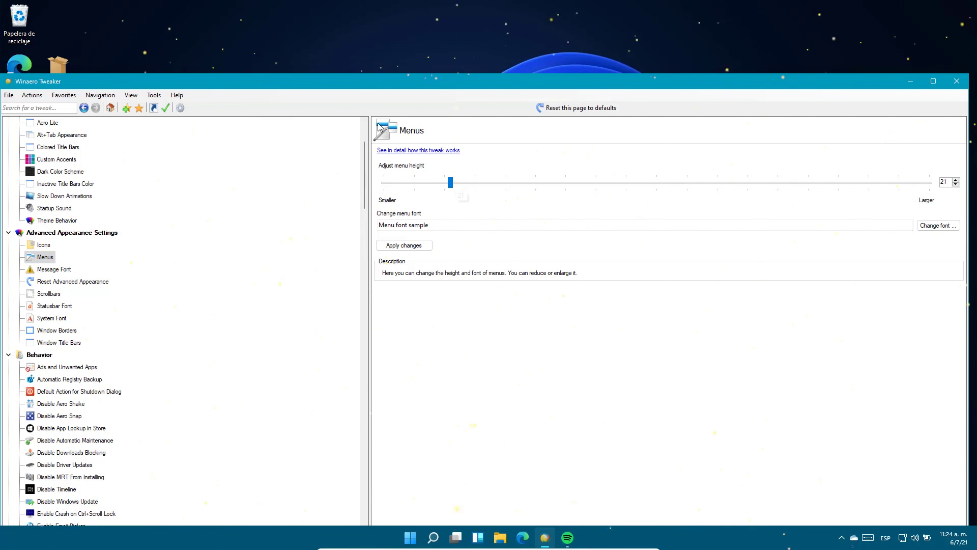
drag(391, 87, 405, 45)
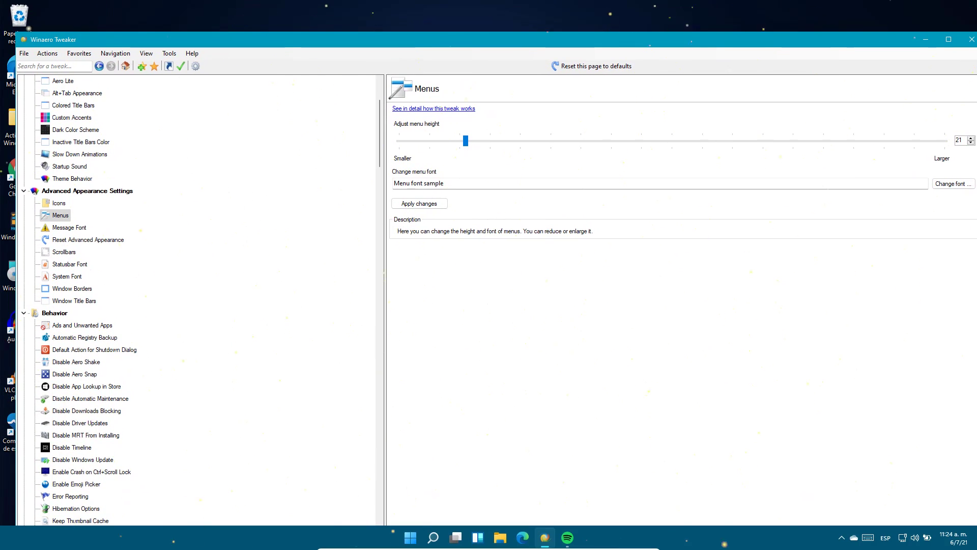
Step: Look through the Message Font, Scrollbars, Statusbar Font and System Font options in Advanced Appearance Settings
click(69, 227)
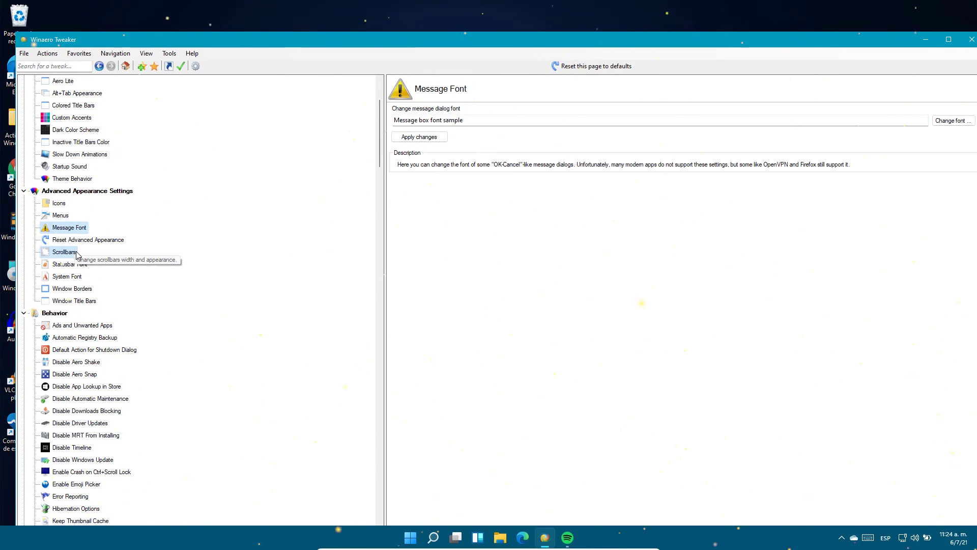
click(64, 252)
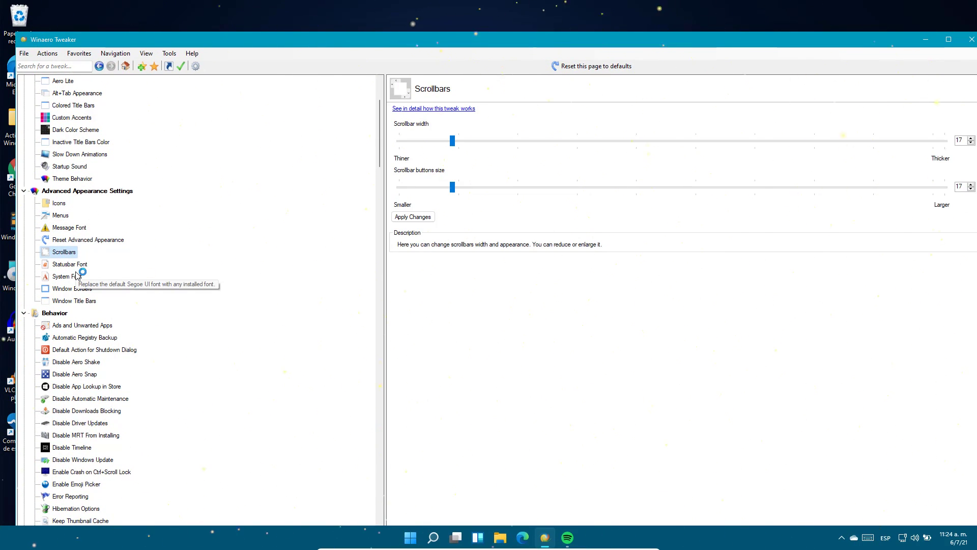
key(Down)
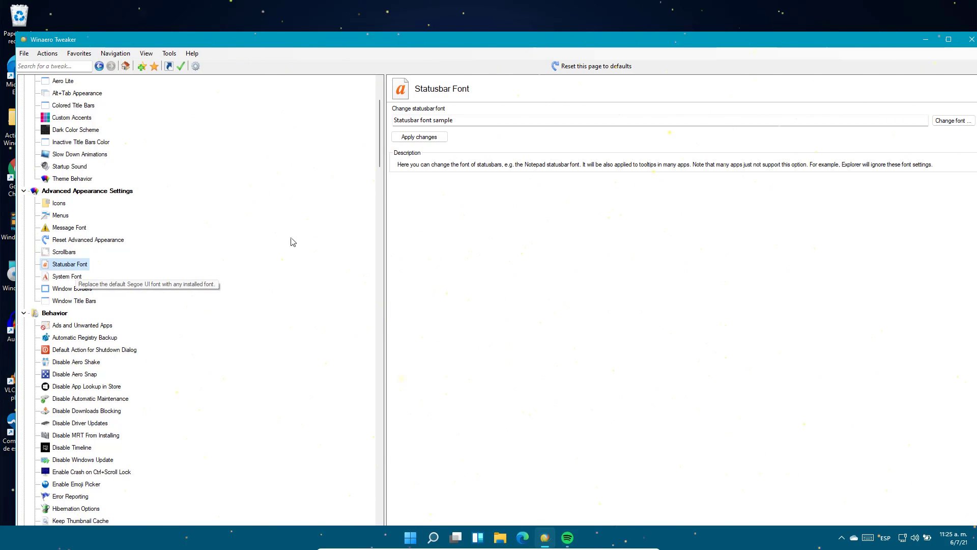
click(80, 278)
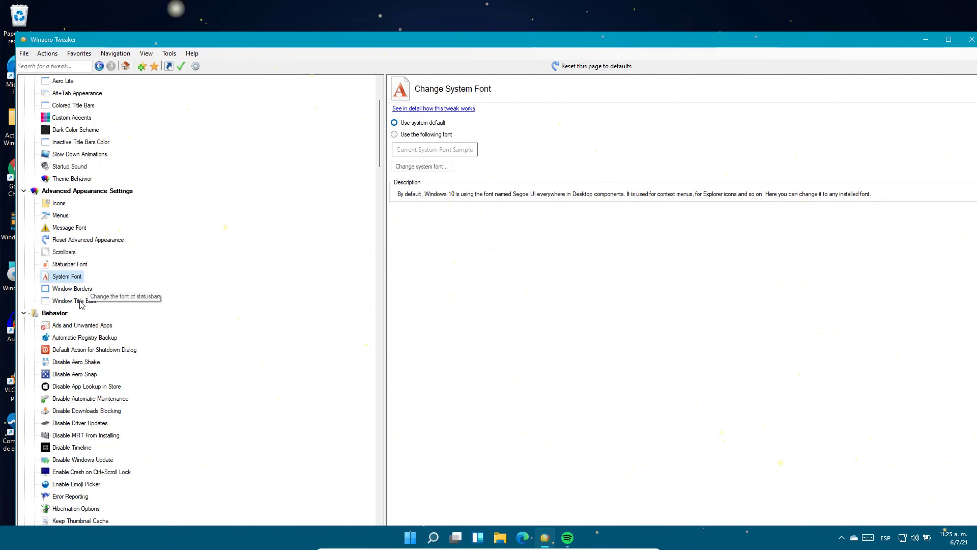
Step: Look through the Ads and Unwanted Apps, Disable Automatic Maintenance, Disable Driver Updates and Disable MRT From Installing options in the Behavior category
scroll(71, 254, down, 3)
click(65, 216)
scroll(113, 300, down, 2)
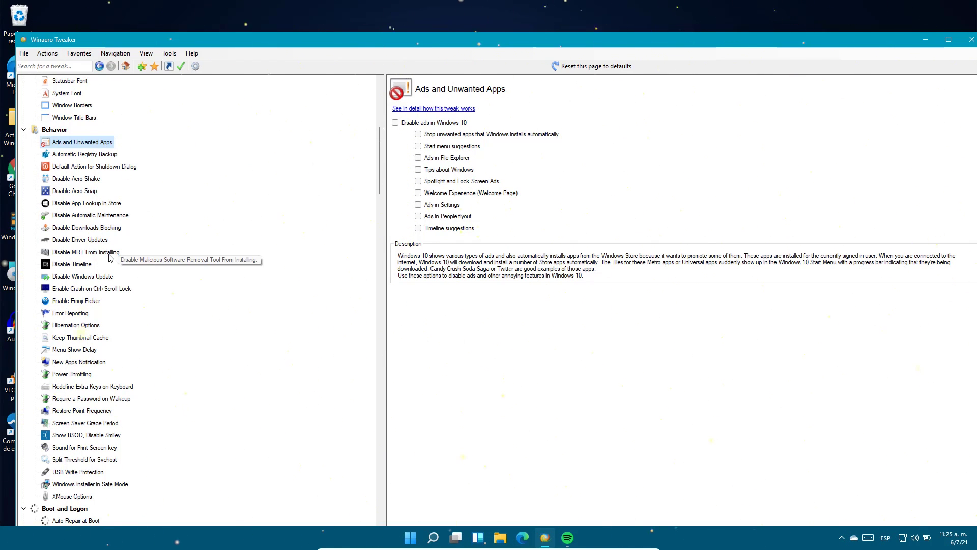
click(88, 220)
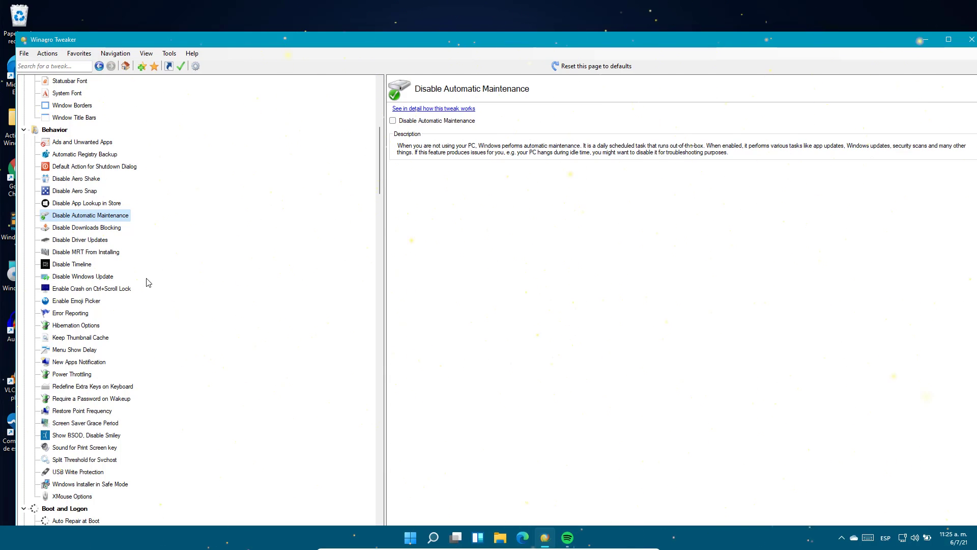
click(77, 241)
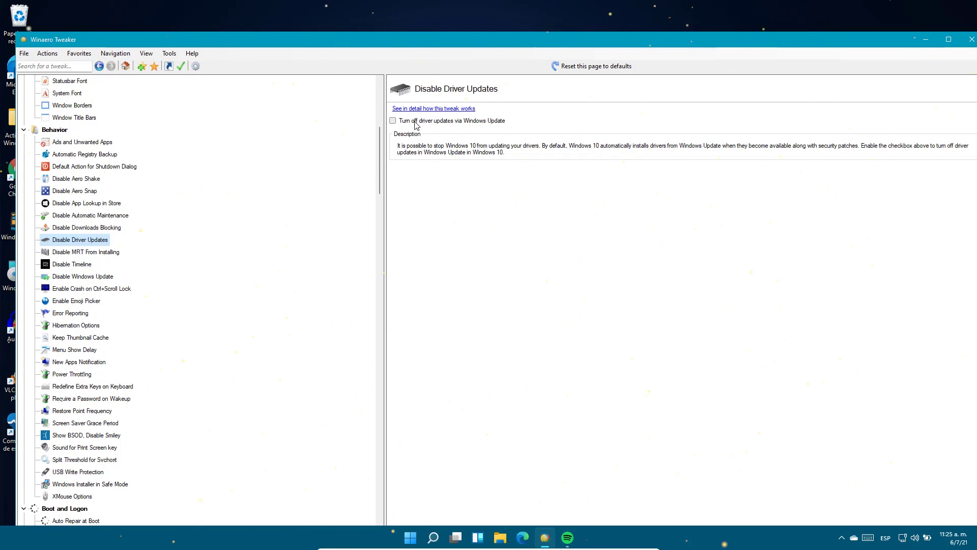
click(100, 253)
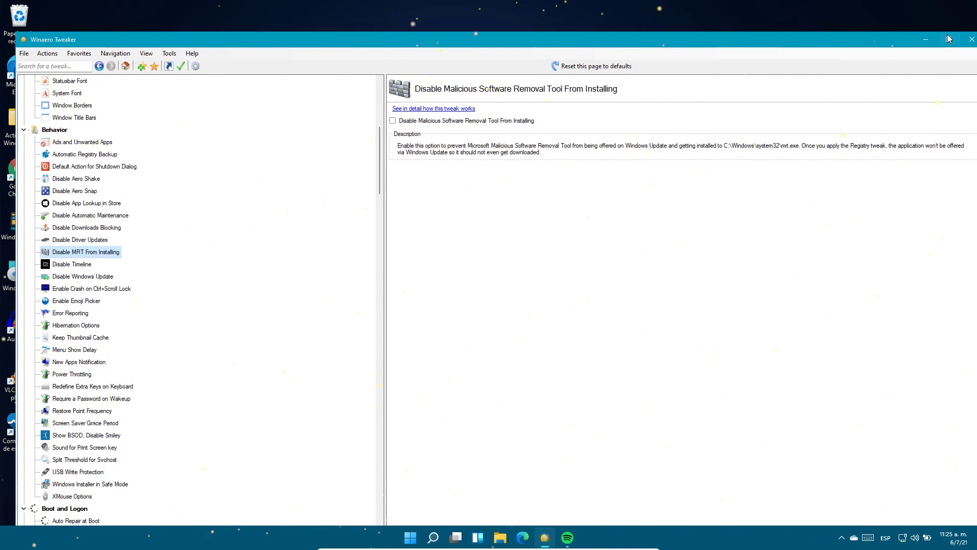
Step: Maximize the window and examine the Boot and Logon category, including the Windows 10X Boot Animation option
key(super+Up)
scroll(54, 303, down, 6)
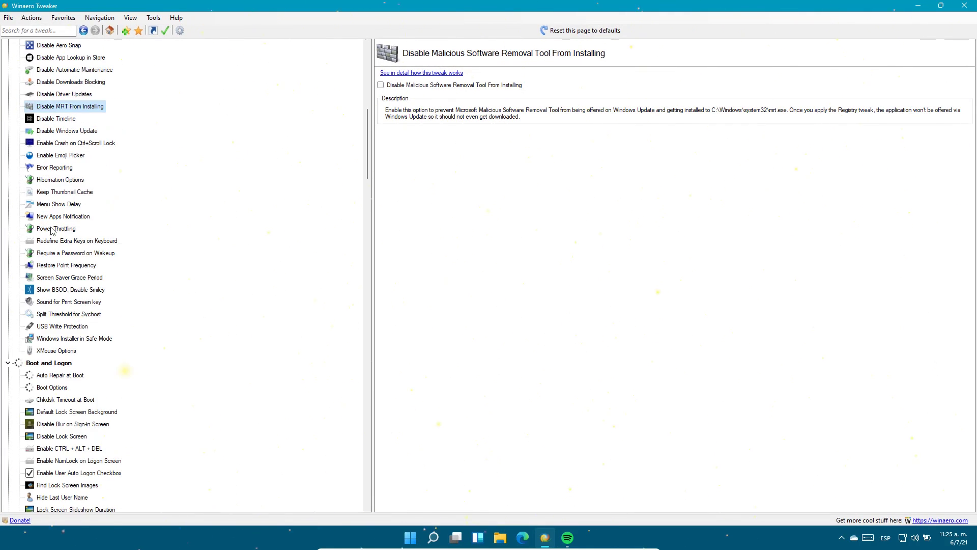
click(47, 254)
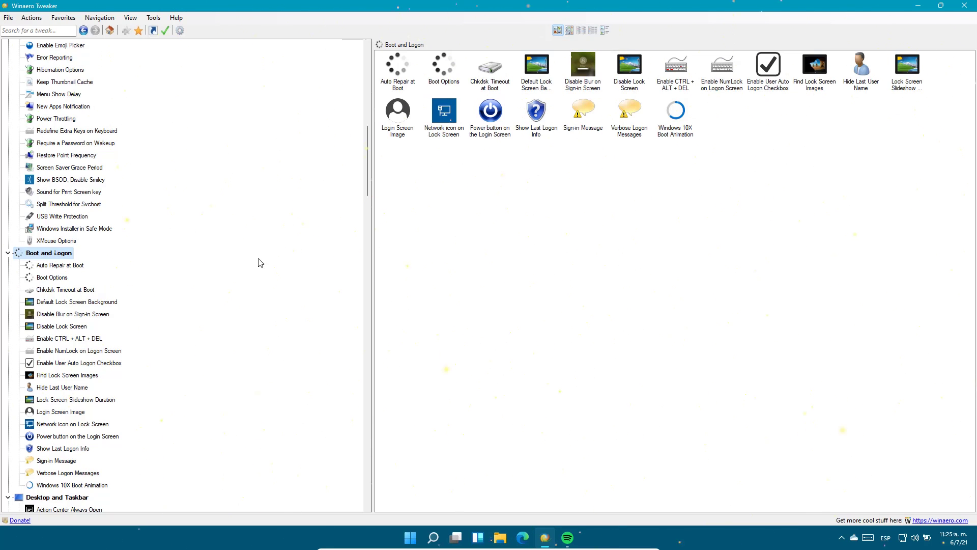
scroll(193, 318, down, 4)
click(57, 338)
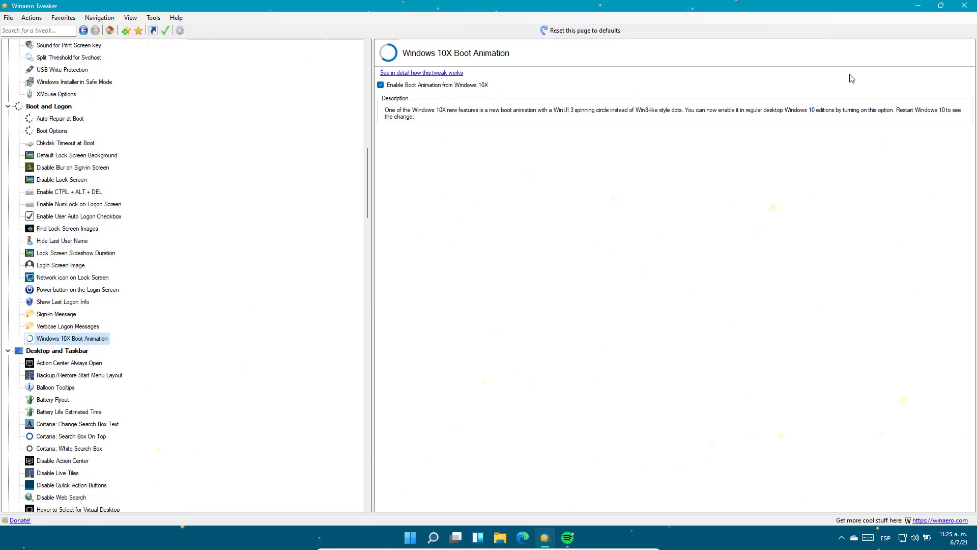
Step: Close Winaero Tweaker and open the power options in the Windows Start menu
click(964, 6)
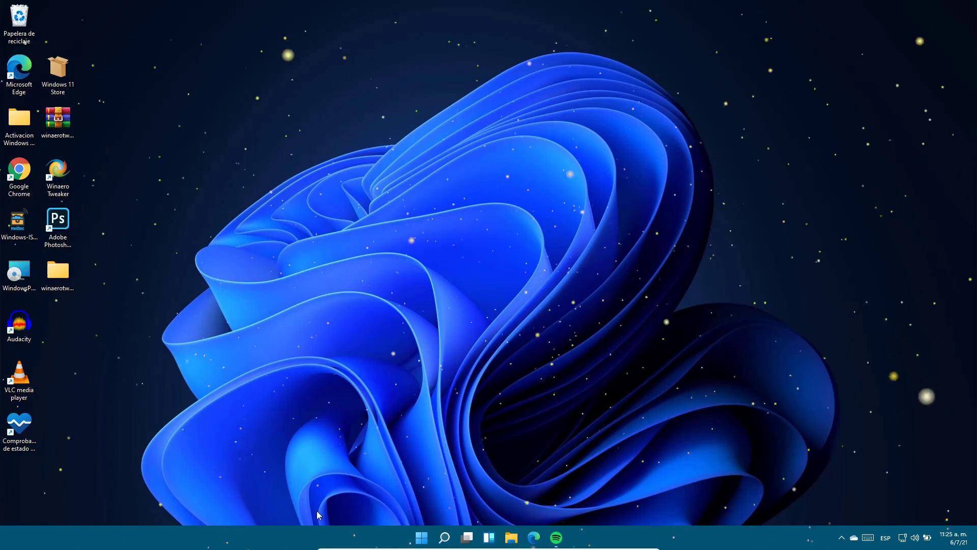
click(421, 537)
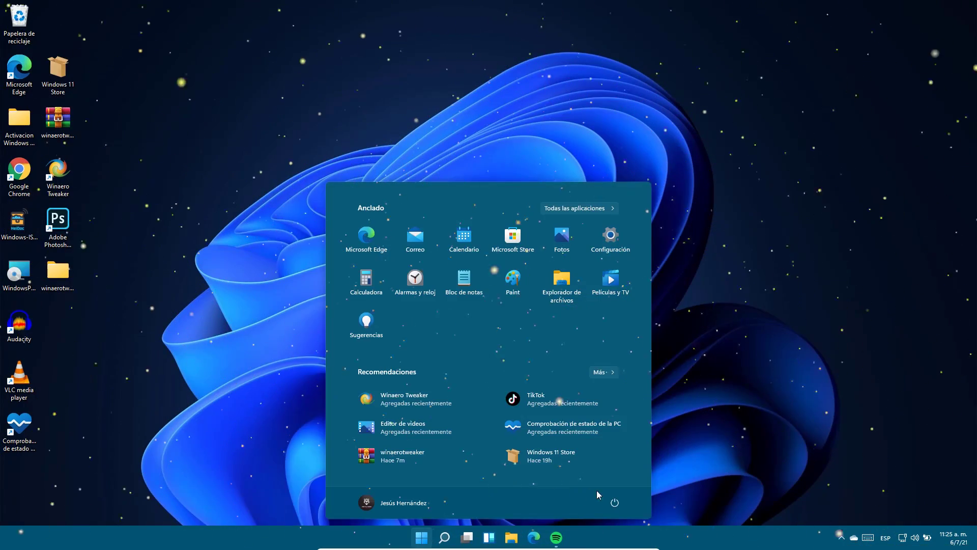
click(614, 503)
click(633, 491)
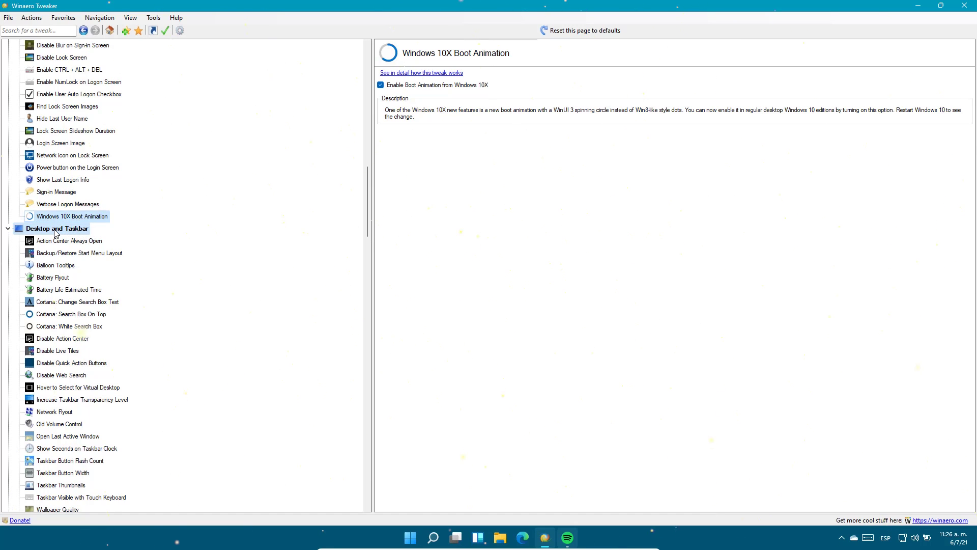
Step: Review the Desktop and Taskbar category and the Windows Start menu, and open the Taskbar Button Flash Count option
click(81, 229)
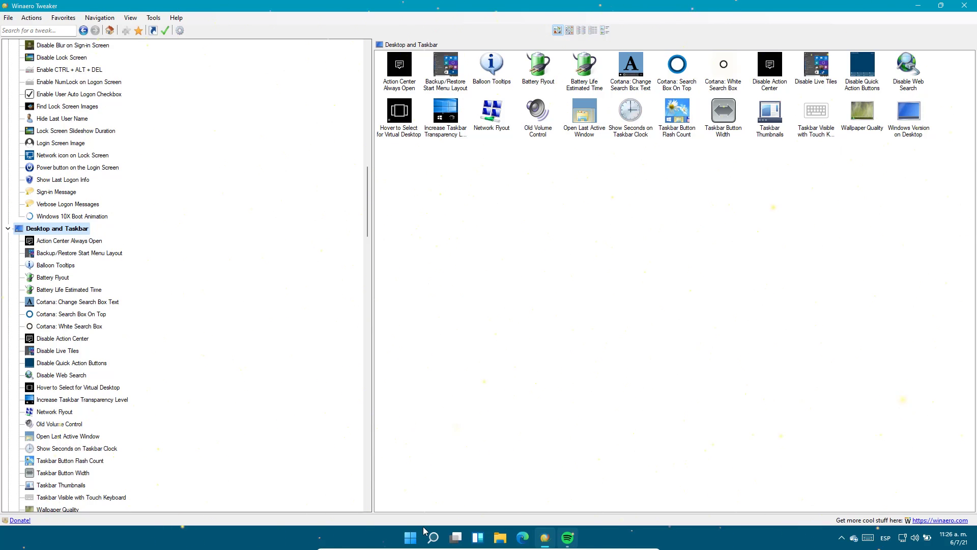
click(410, 538)
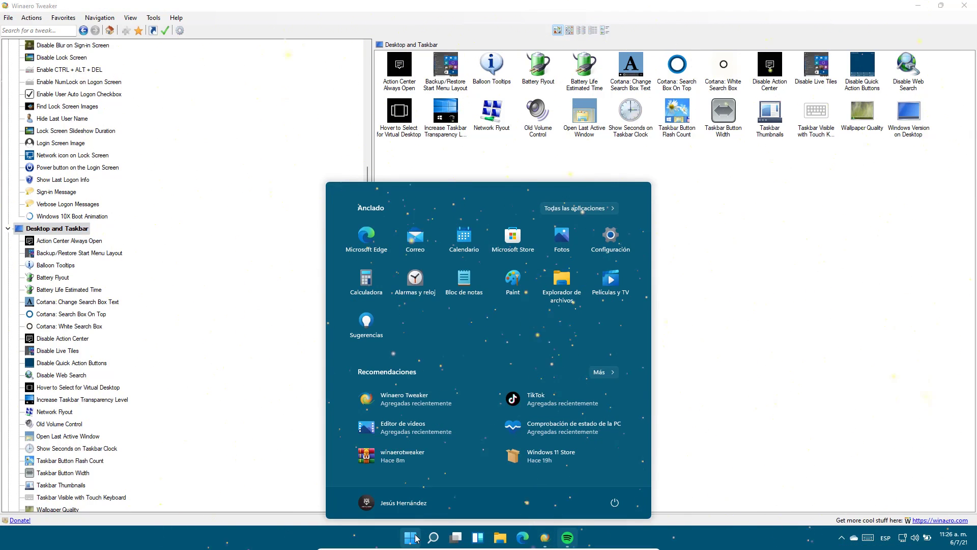
click(838, 241)
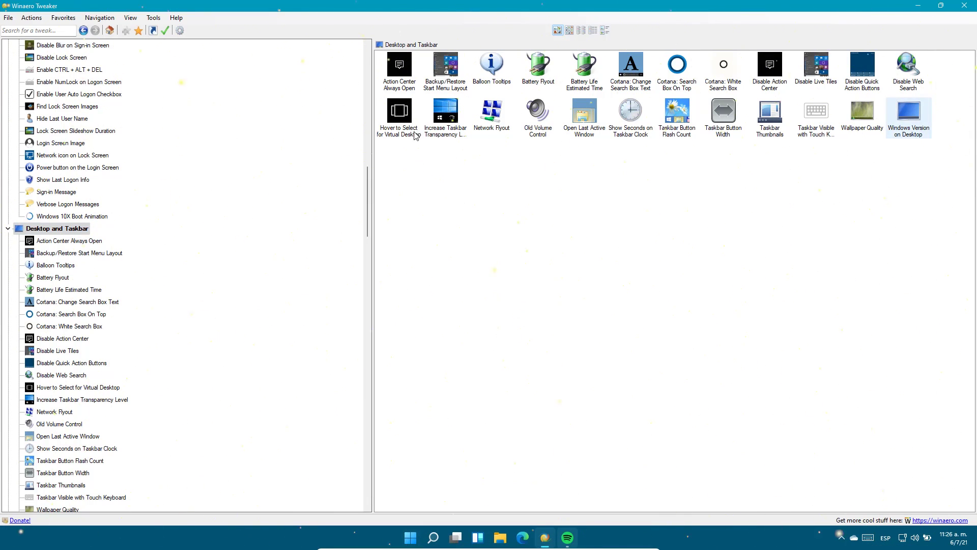
scroll(45, 281, down, 2)
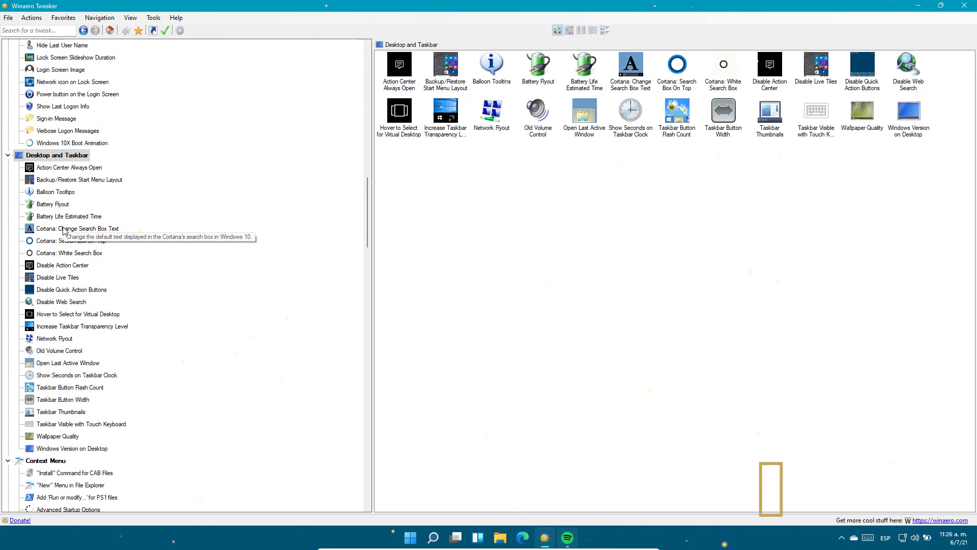
scroll(77, 306, down, 4)
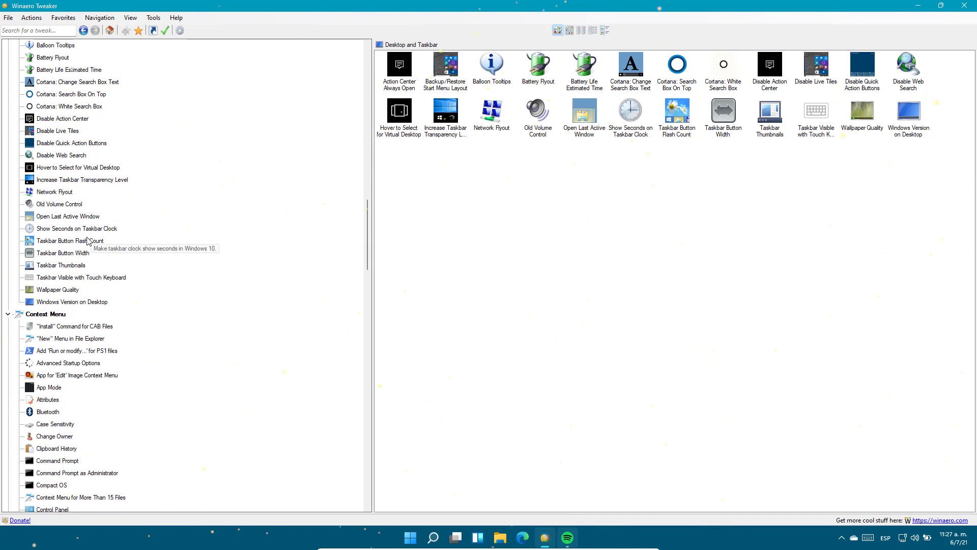
click(71, 241)
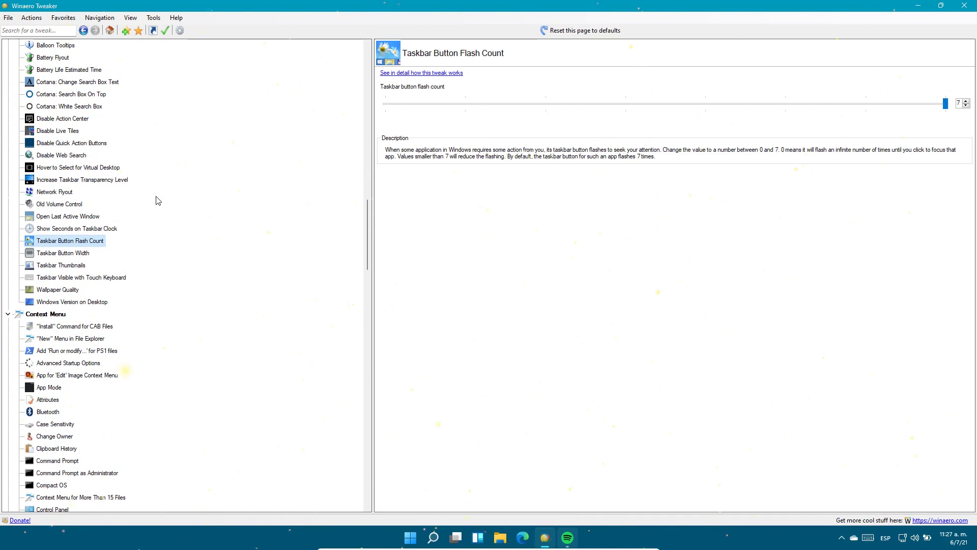
Step: Open the "Install" Command for CAB Files option in the Context Menu category
scroll(76, 270, down, 2)
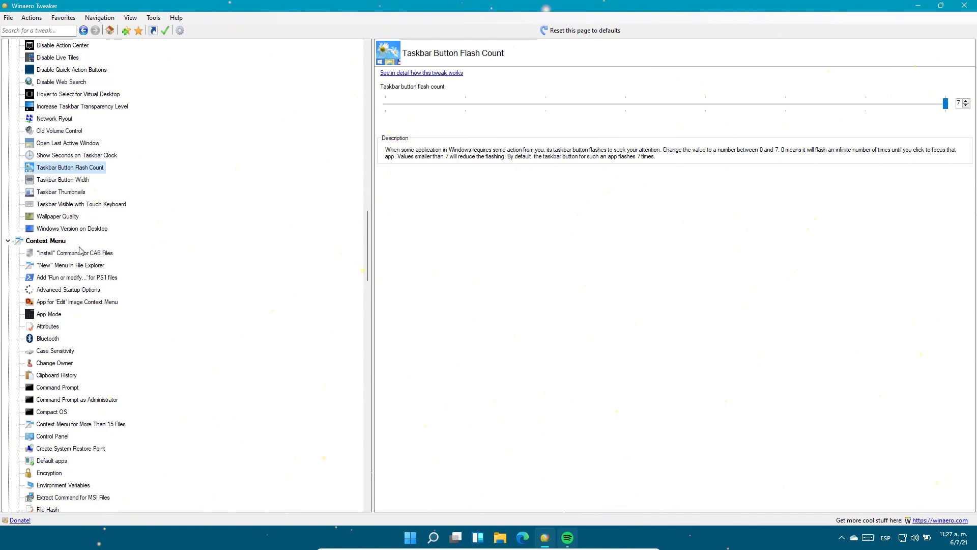
scroll(81, 254, up, 1)
click(94, 217)
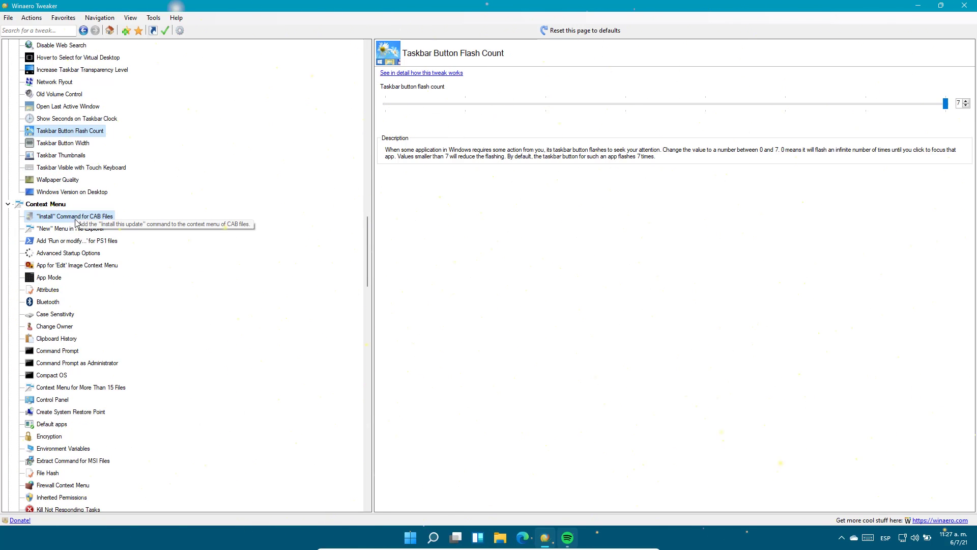
Step: Enable the option that adds Control Panel to the Desktop context menu
scroll(102, 240, down, 4)
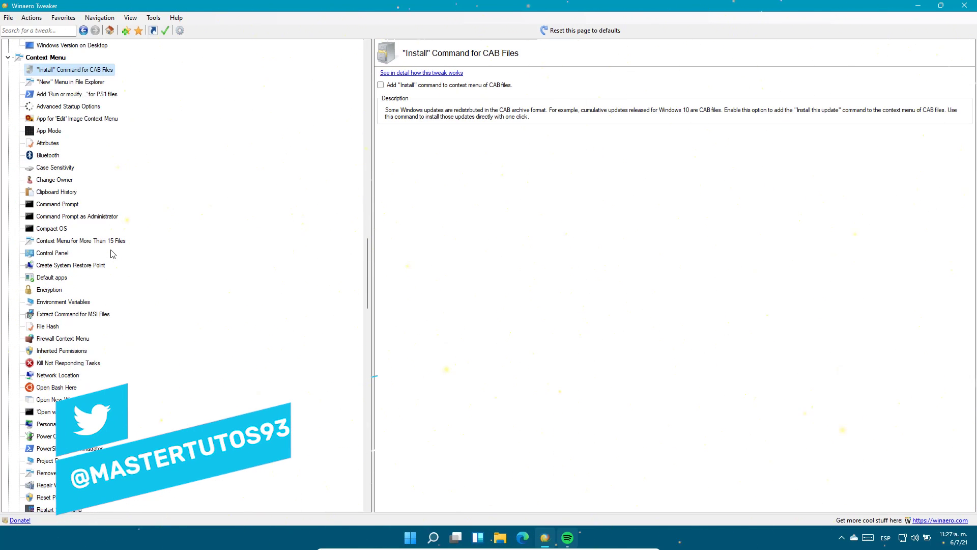
click(62, 255)
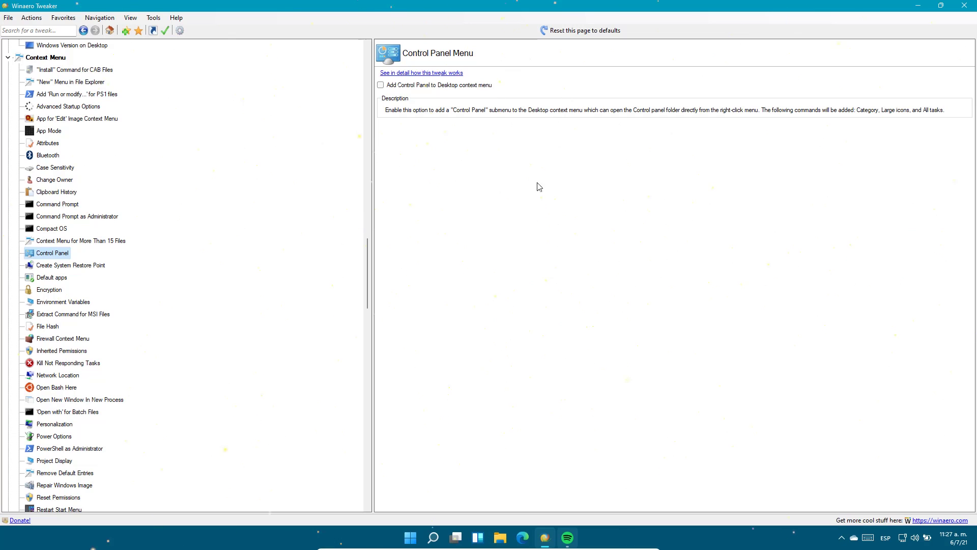
click(380, 85)
Step: Look at the Open Bash Here and Open New Window In New Process options in the Context Menu category
scroll(61, 298, down, 3)
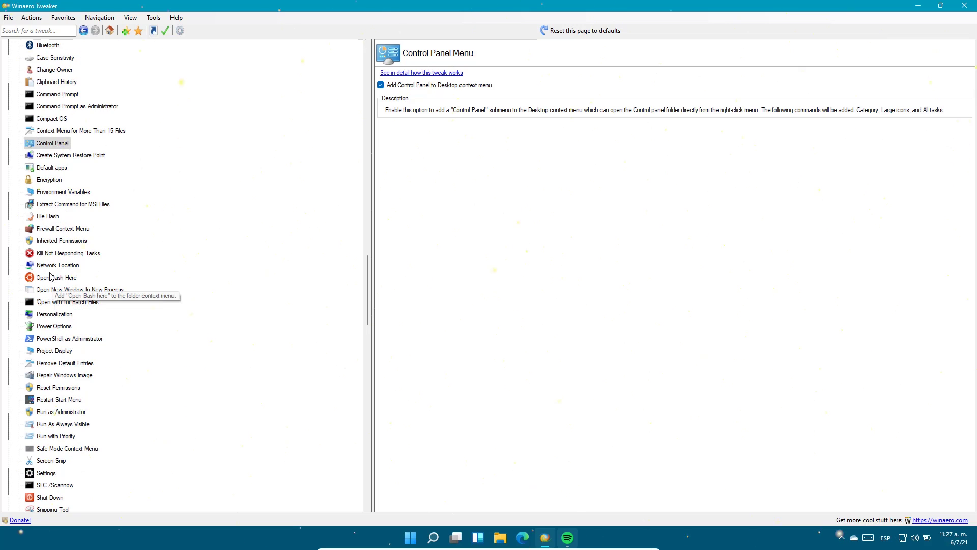
click(56, 280)
click(56, 291)
scroll(56, 306, down, 4)
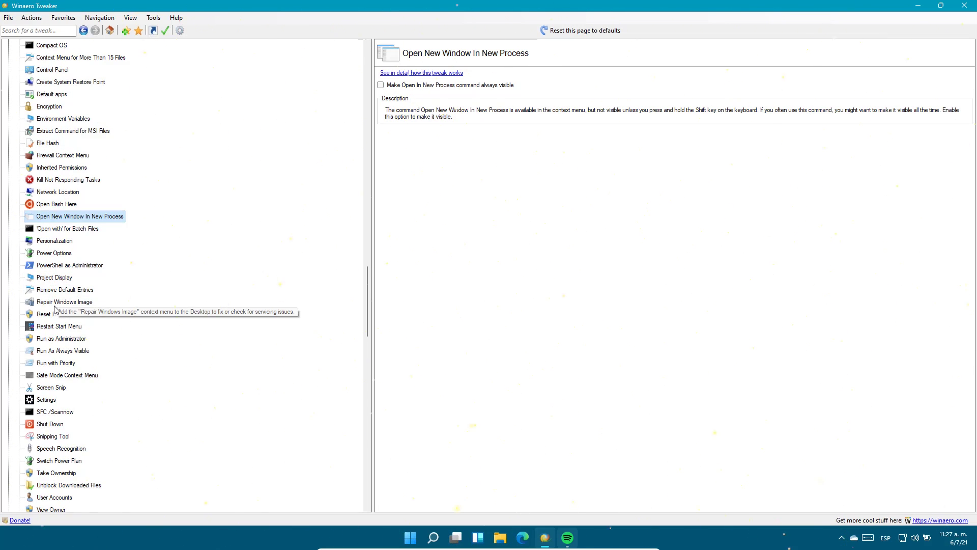
Step: Open the Settings and Control Panel category to view its tweaks
scroll(56, 308, down, 2)
scroll(55, 309, down, 5)
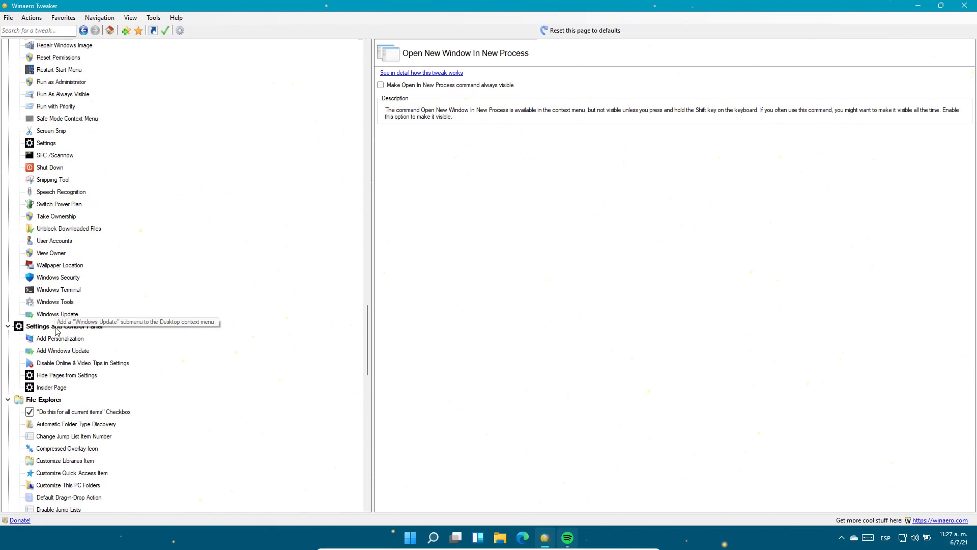
click(69, 253)
Step: Look through the File Explorer category, including the "Do this for all current items" Checkbox and Automatic Folder Type Discovery options
scroll(70, 284, down, 4)
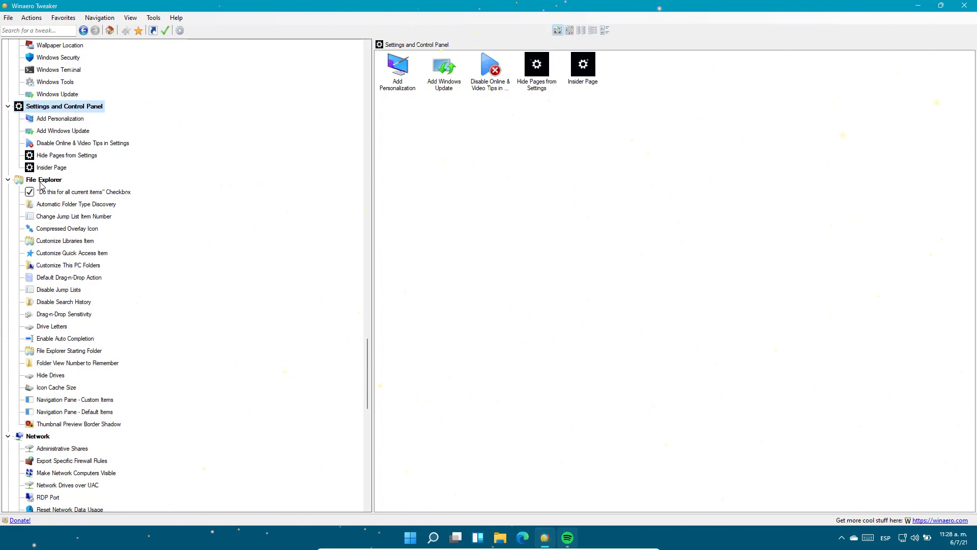
click(42, 181)
click(65, 194)
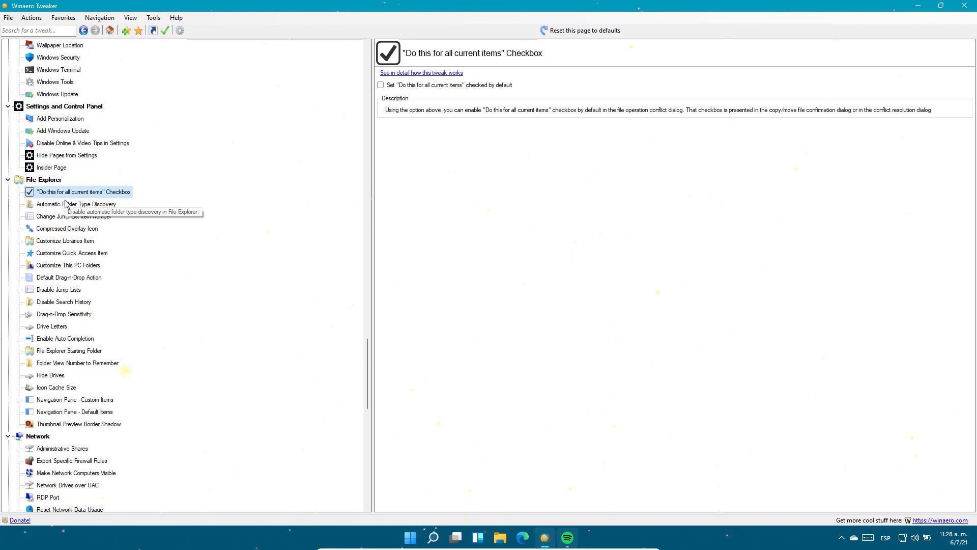
click(73, 205)
scroll(73, 244, down, 4)
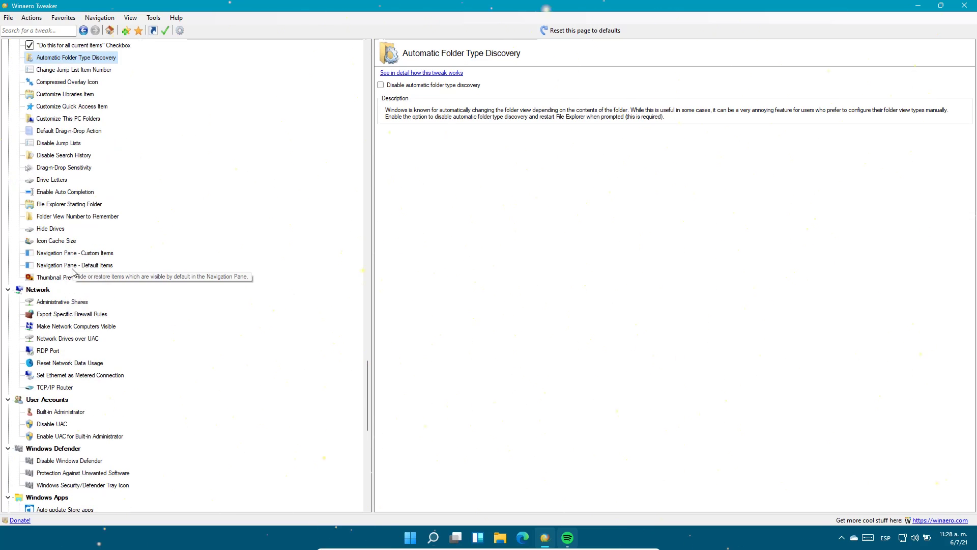
Step: Look through the Windows Defender category, including Protection Against Unwanted Software and Windows Security/Defender Tray Icon, and check the hidden system tray icons
scroll(76, 306, down, 7)
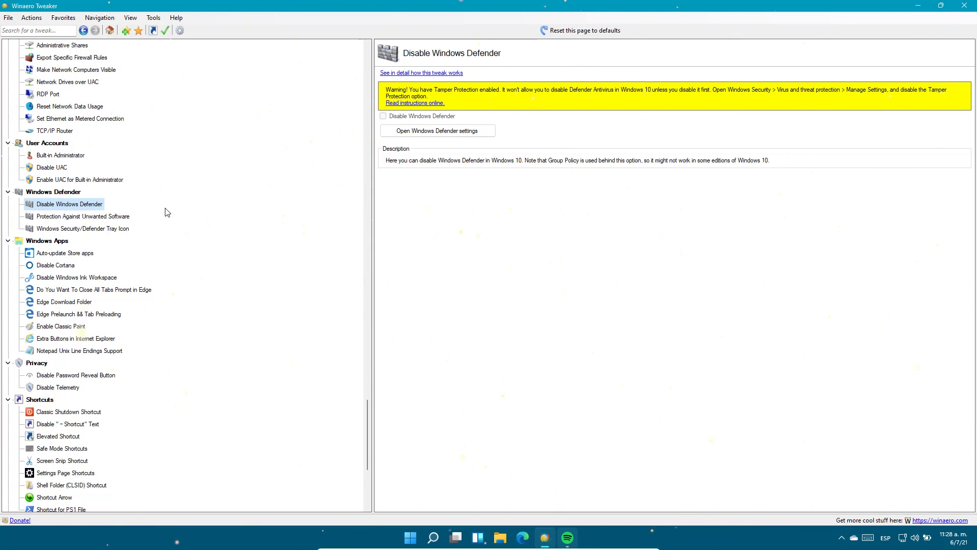
click(103, 218)
click(102, 229)
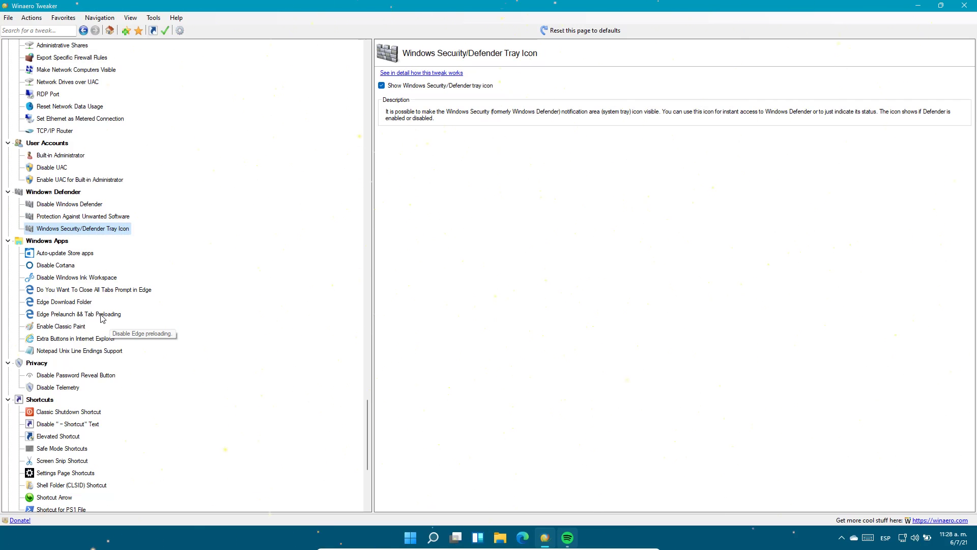
click(841, 537)
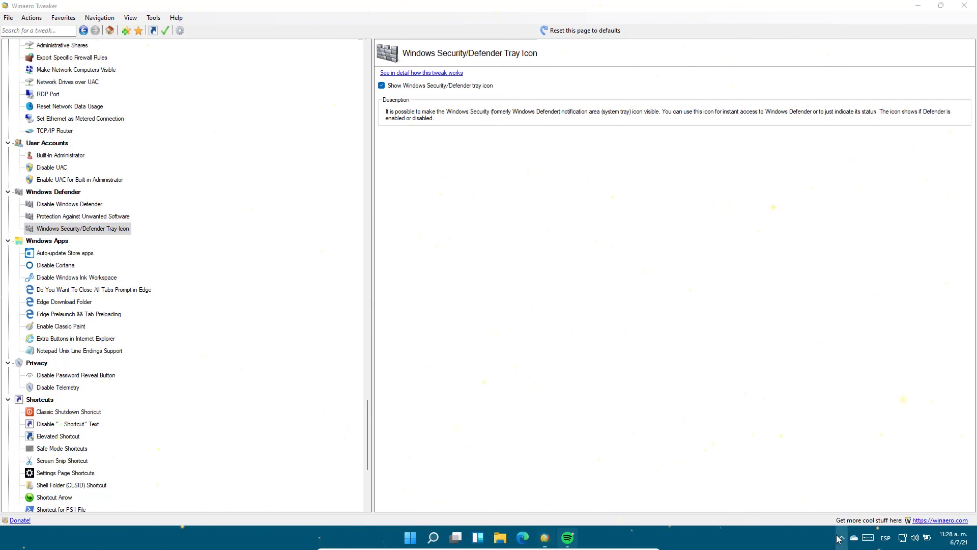
click(386, 338)
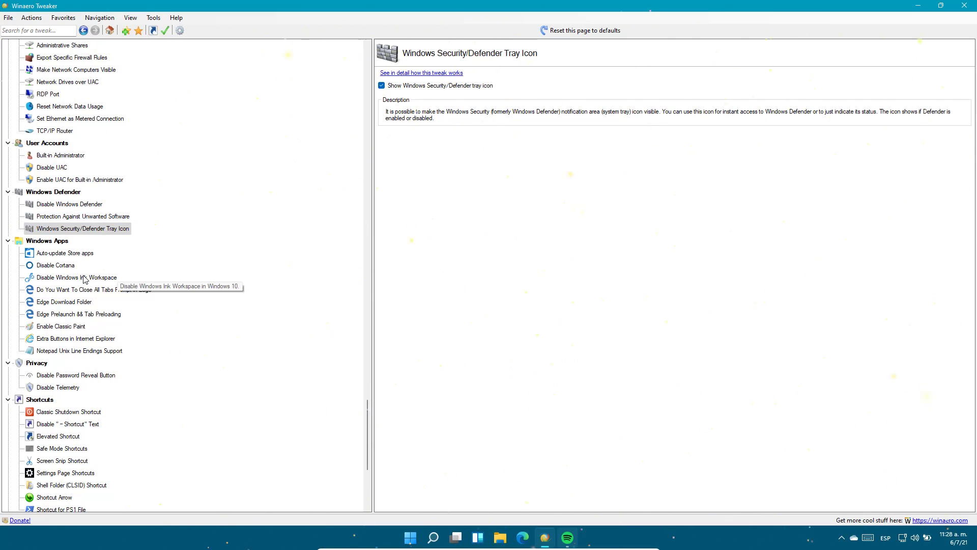
Step: View the Disable Cortana tweak in the Windows Apps category
scroll(84, 282, down, 2)
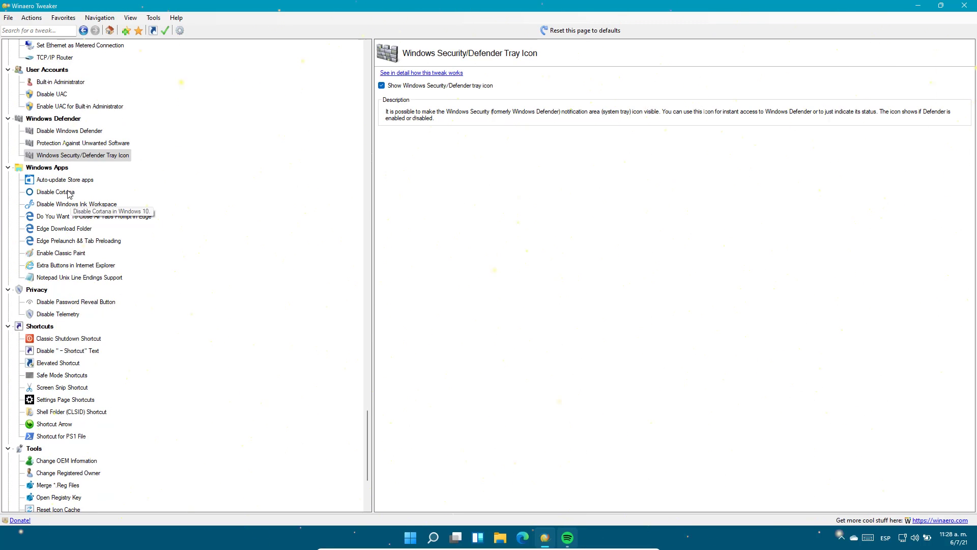
click(56, 192)
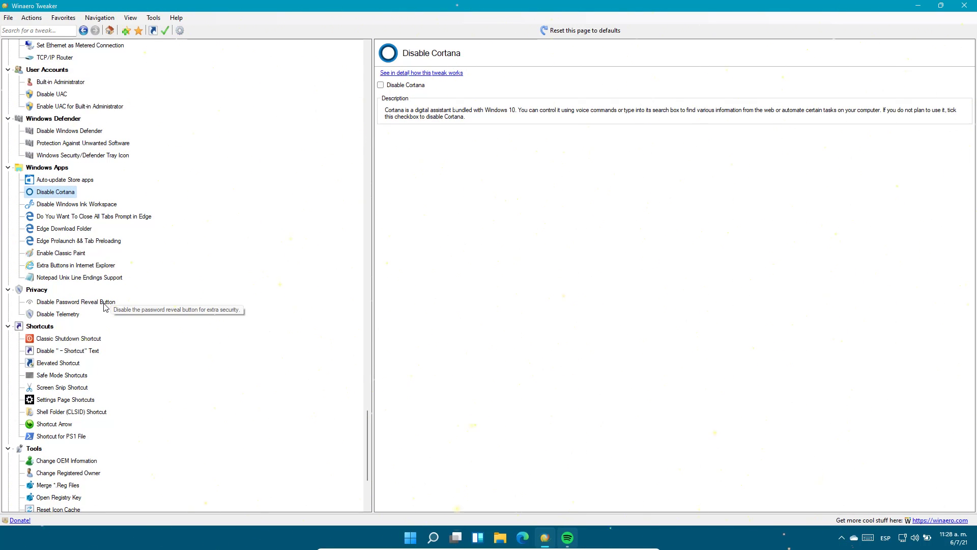